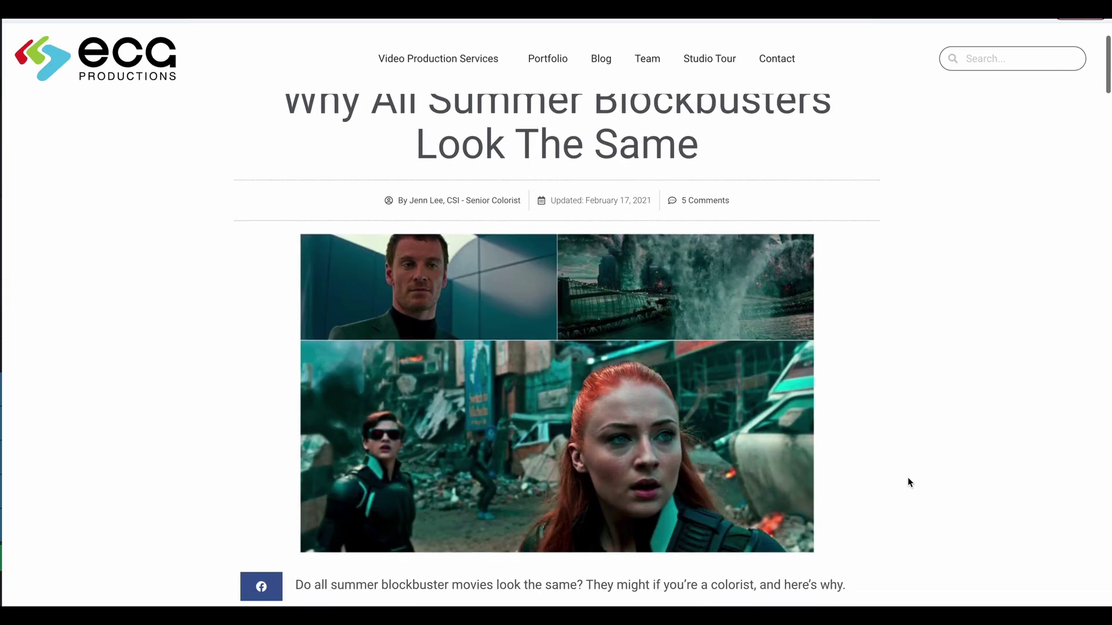
Step: Scroll through the ECG blog article on the orange-and-teal summer blockbuster look
scroll(908, 482, down, 8)
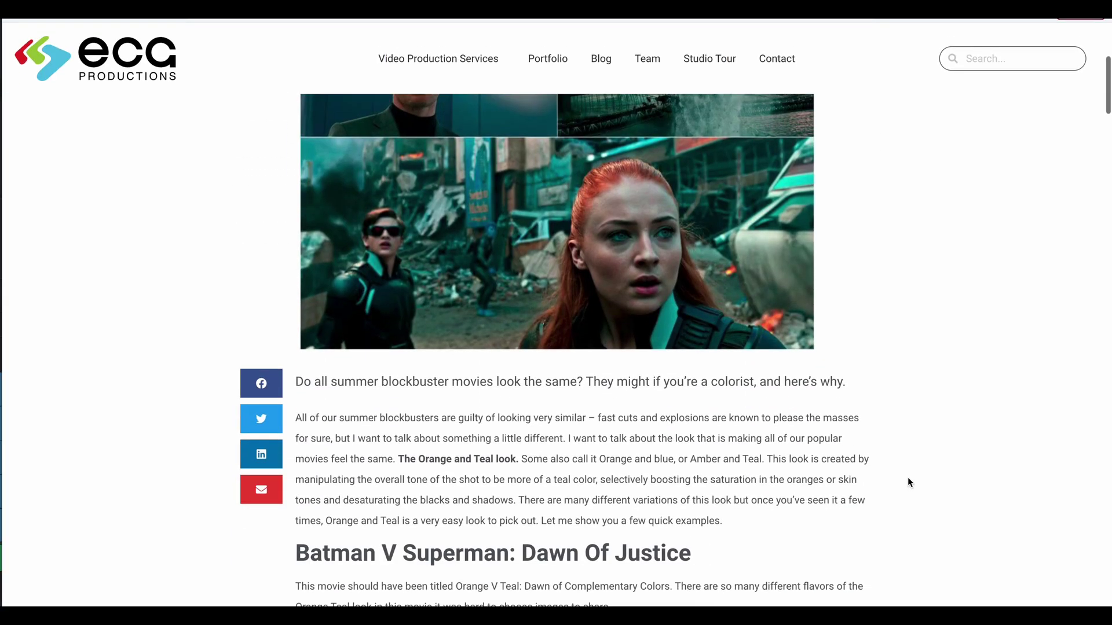
scroll(908, 482, down, 6)
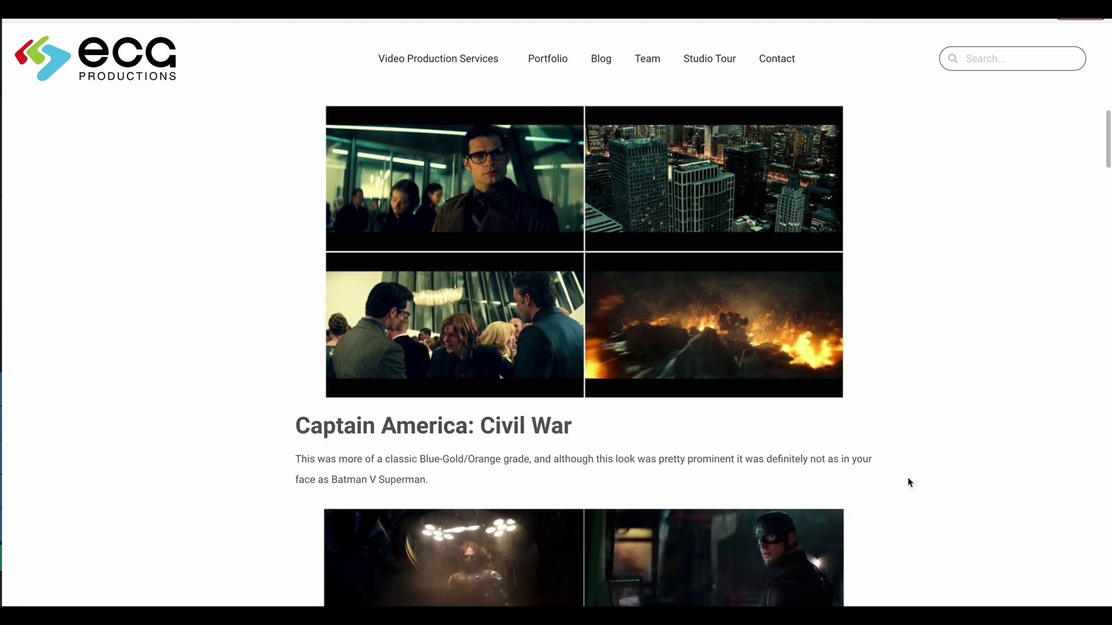
scroll(908, 482, down, 5)
scroll(908, 482, down, 1)
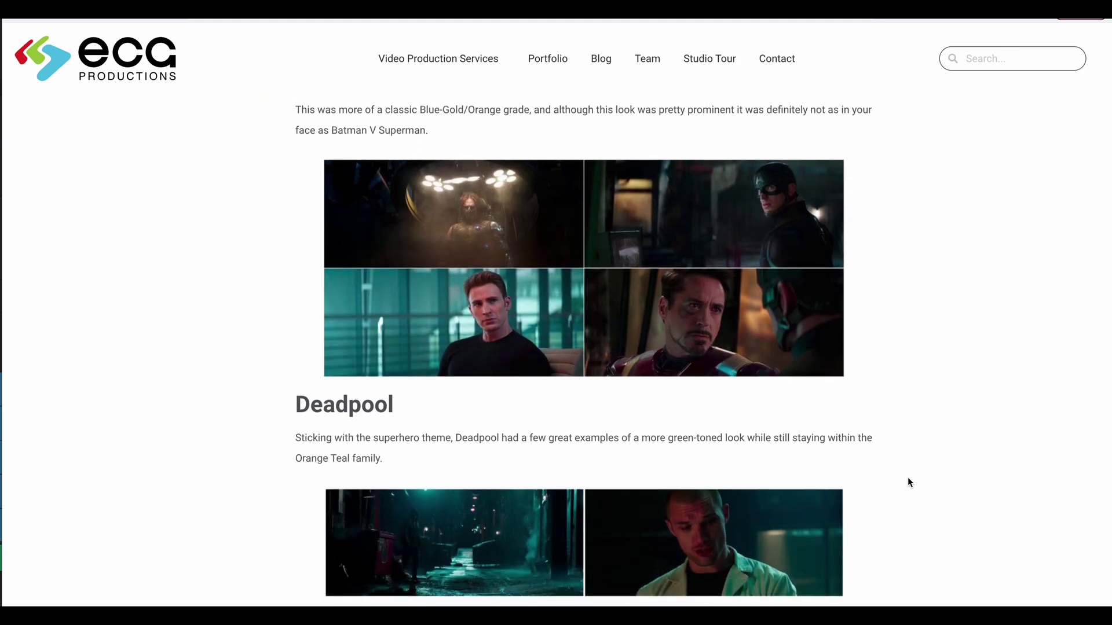
scroll(908, 482, down, 3)
scroll(908, 482, down, 7)
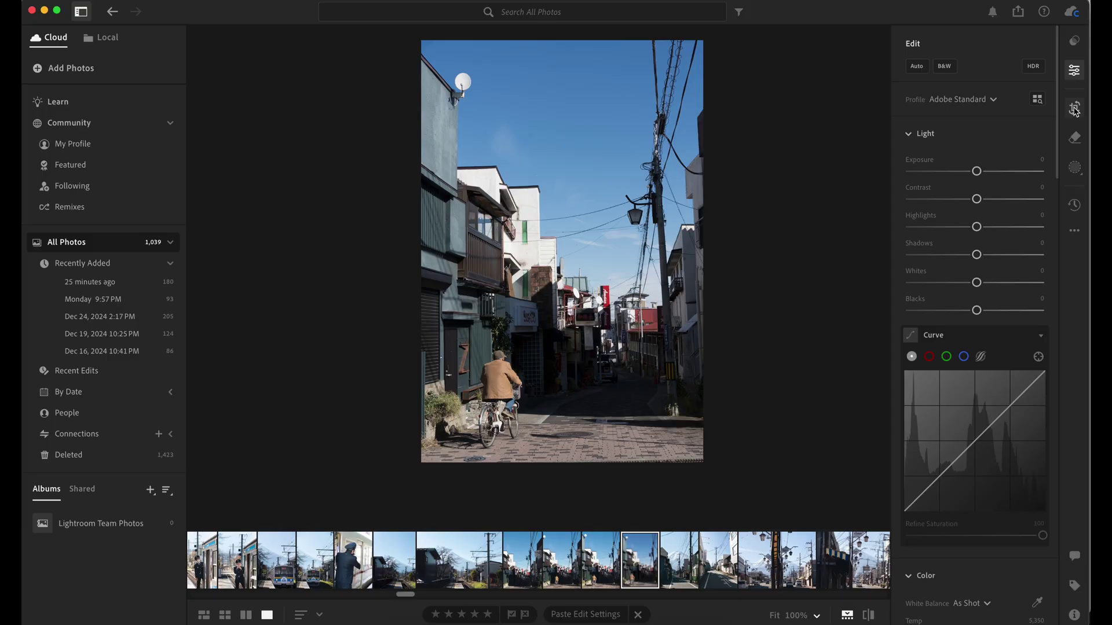
Step: Apply Auto Upright perspective correction to the alley photo and return to the Edit panel
click(1075, 111)
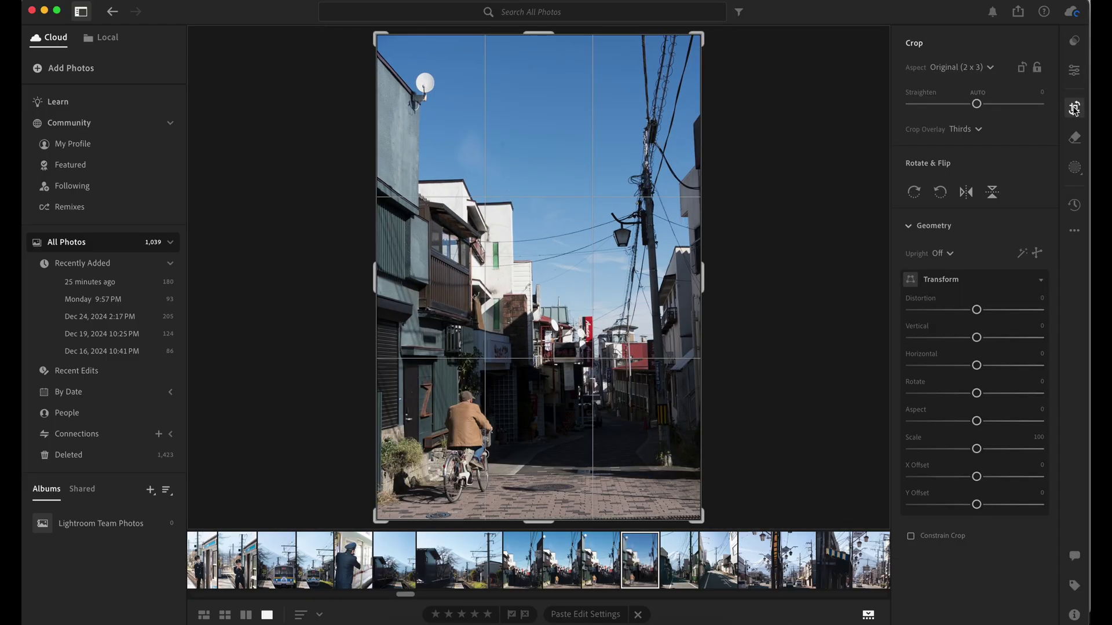
click(954, 259)
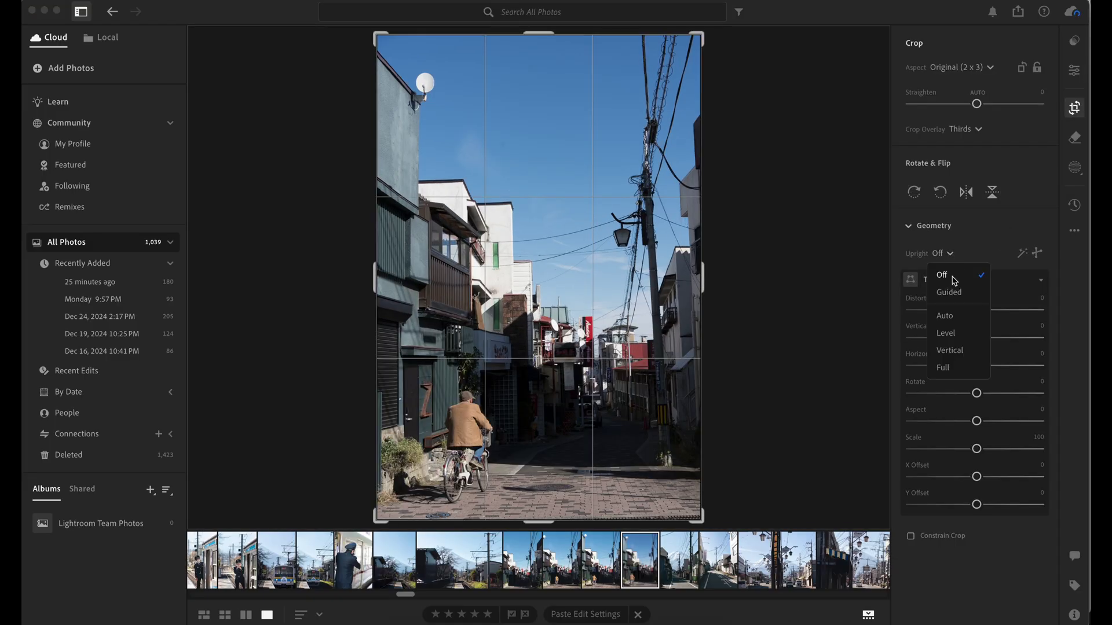
click(955, 317)
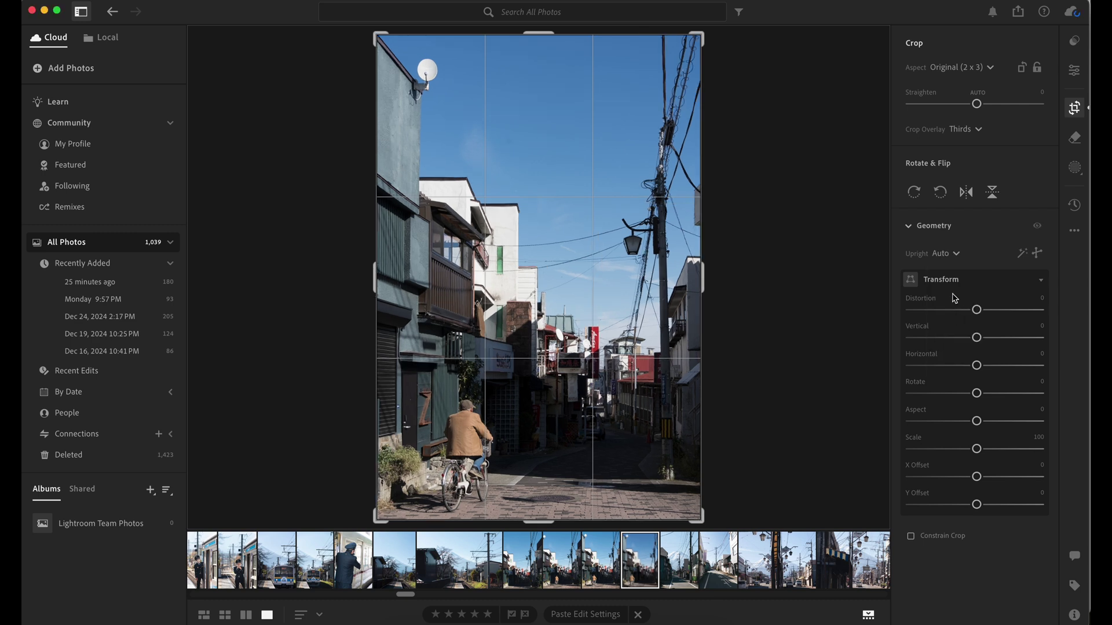
key(e)
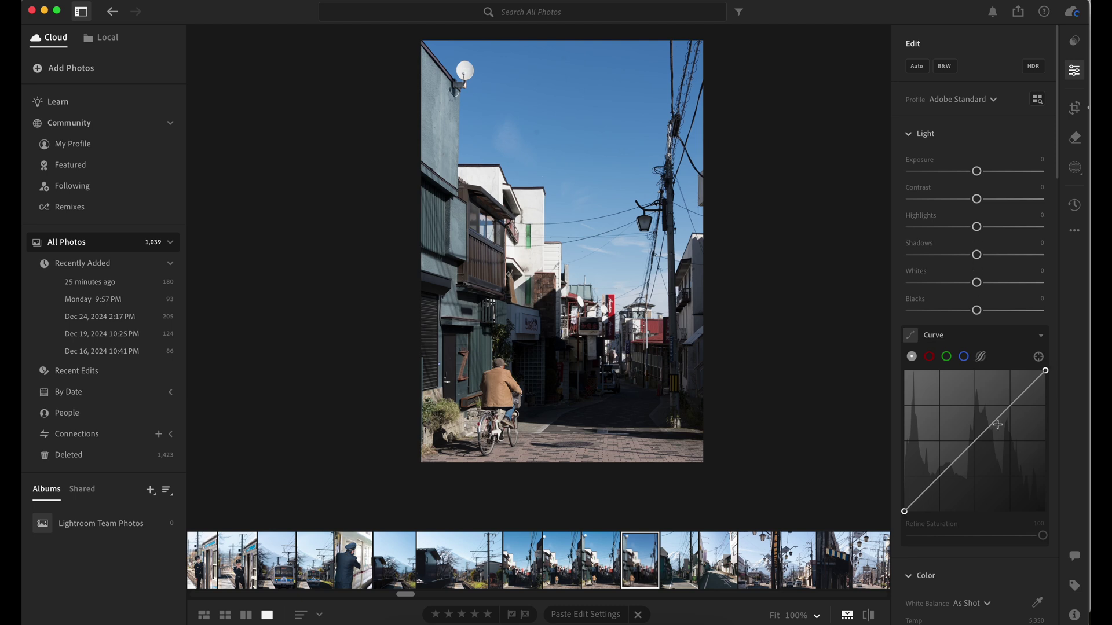
Step: Add a tone-curve midpoint, lift the black point, and pull a shadow point down
click(970, 446)
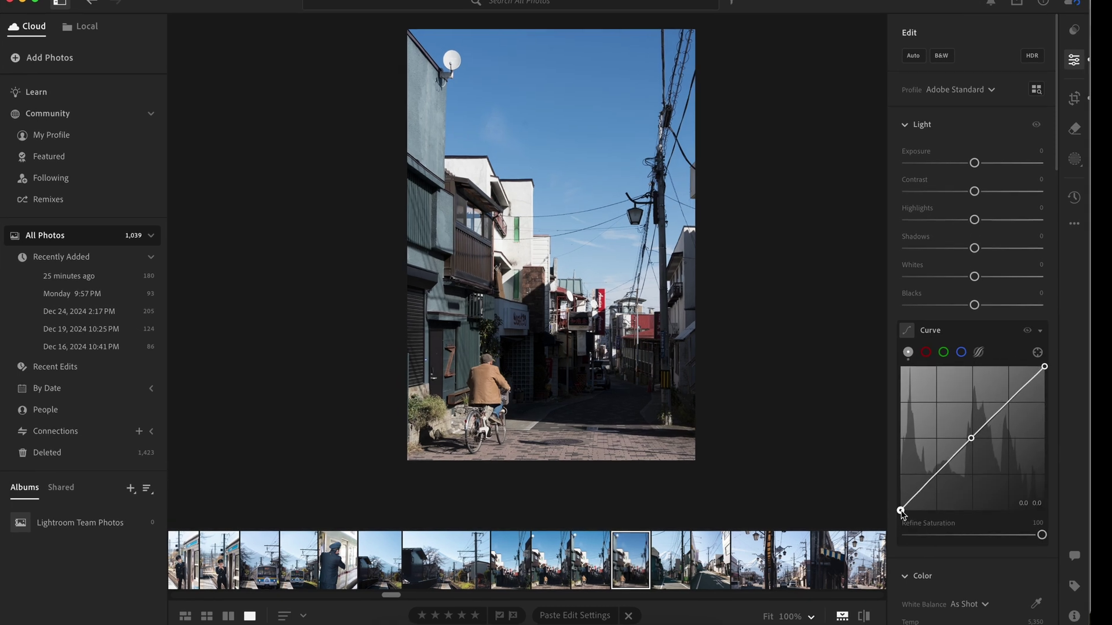
drag(901, 512, 901, 508)
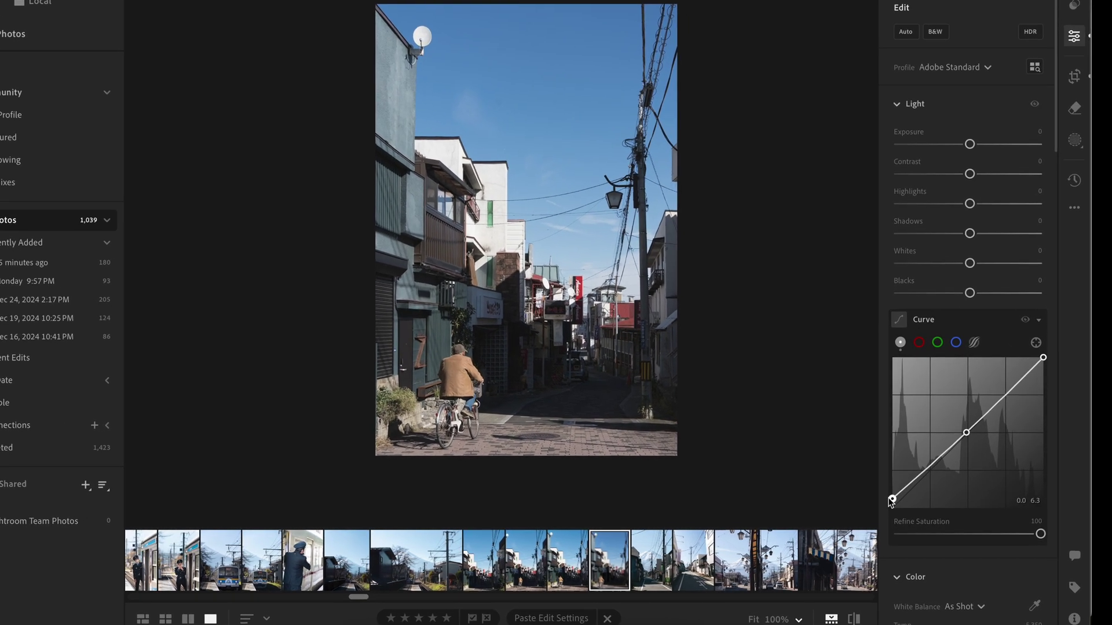
click(909, 487)
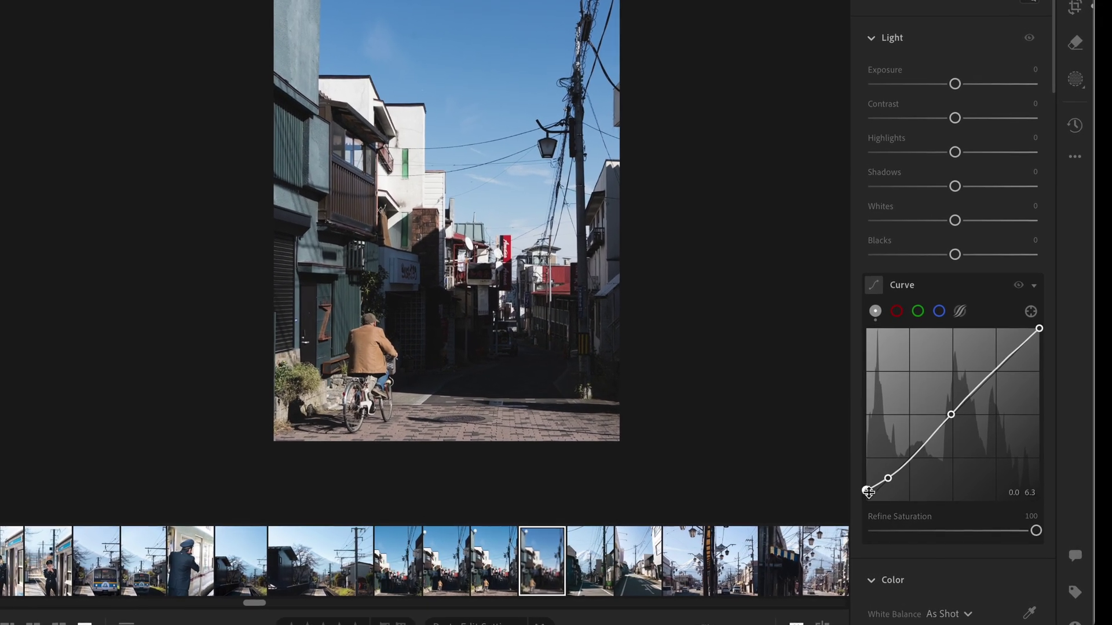
drag(883, 481, 845, 477)
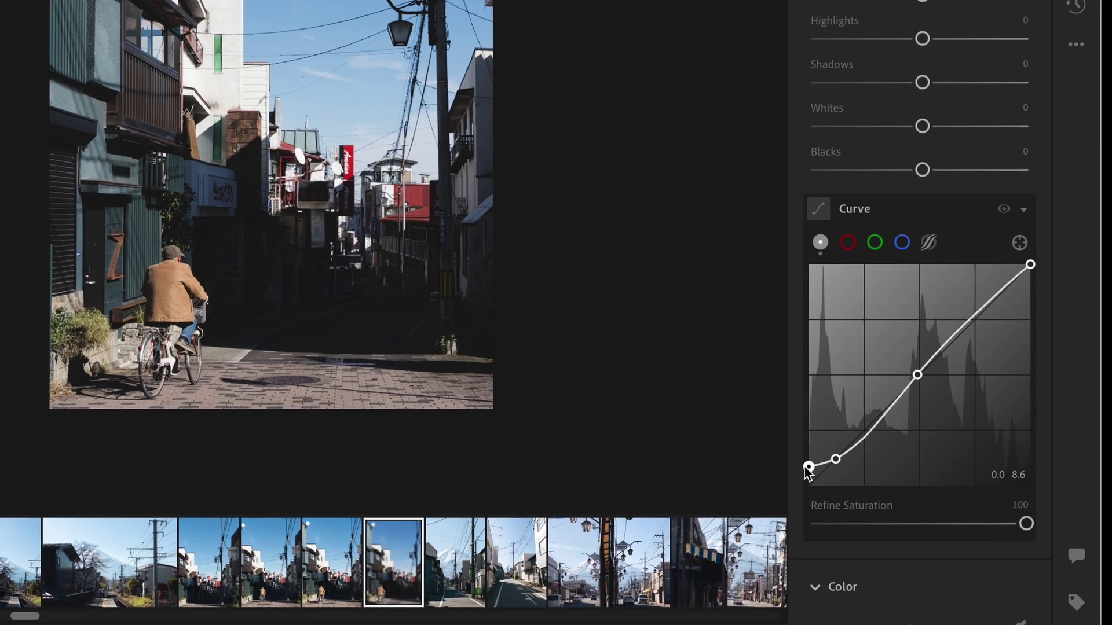
Step: Toggle the curve adjustment off and on to compare before and after
click(1008, 231)
click(1029, 337)
click(1029, 337)
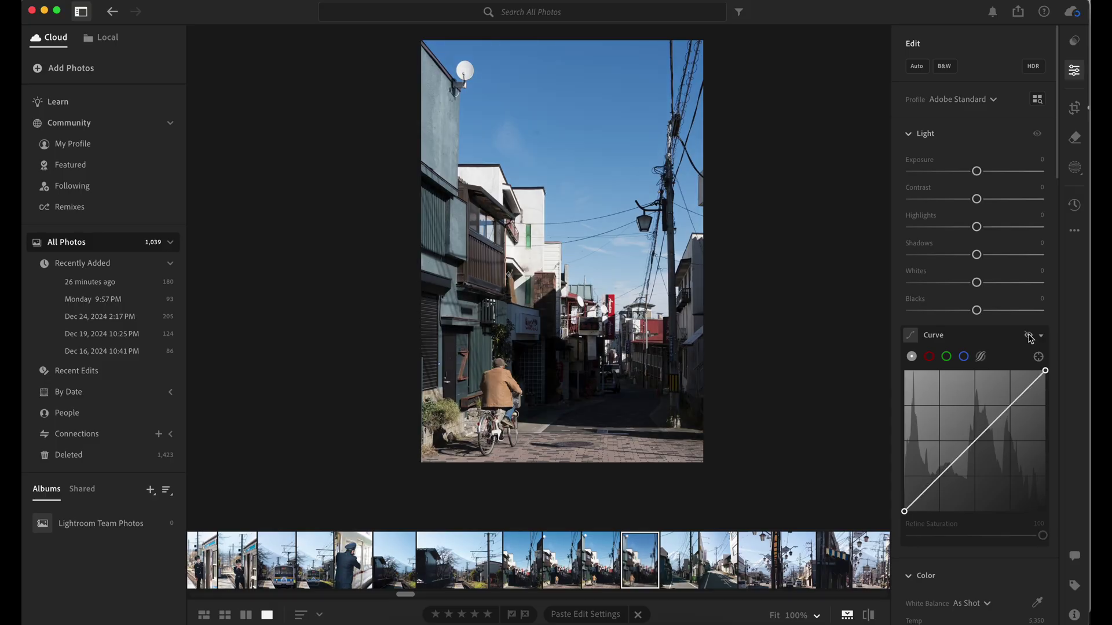
click(1029, 337)
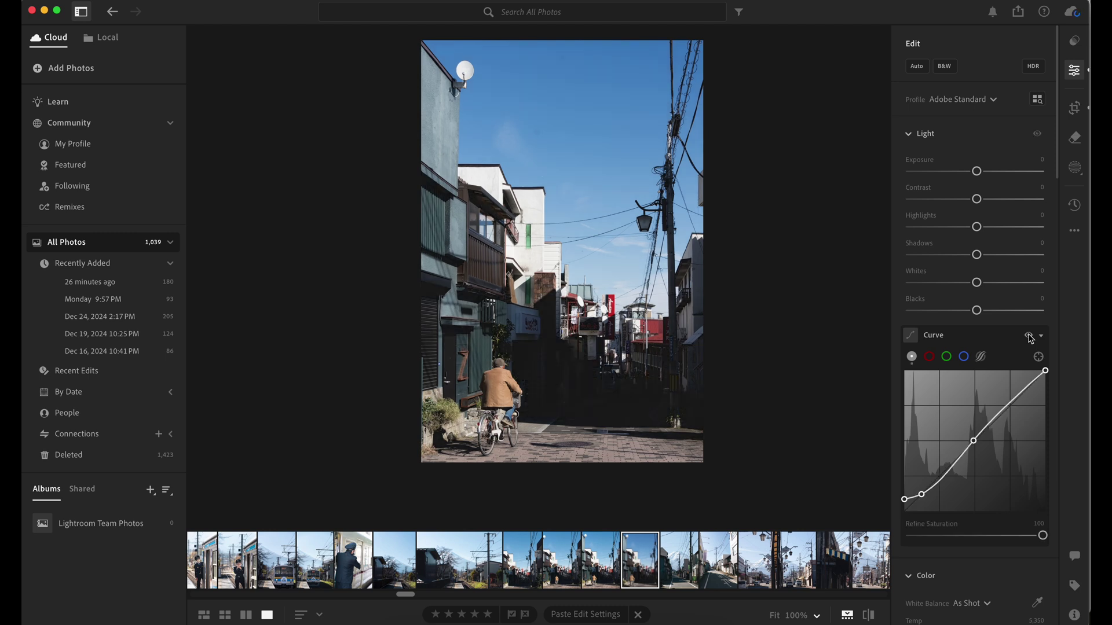
click(1029, 336)
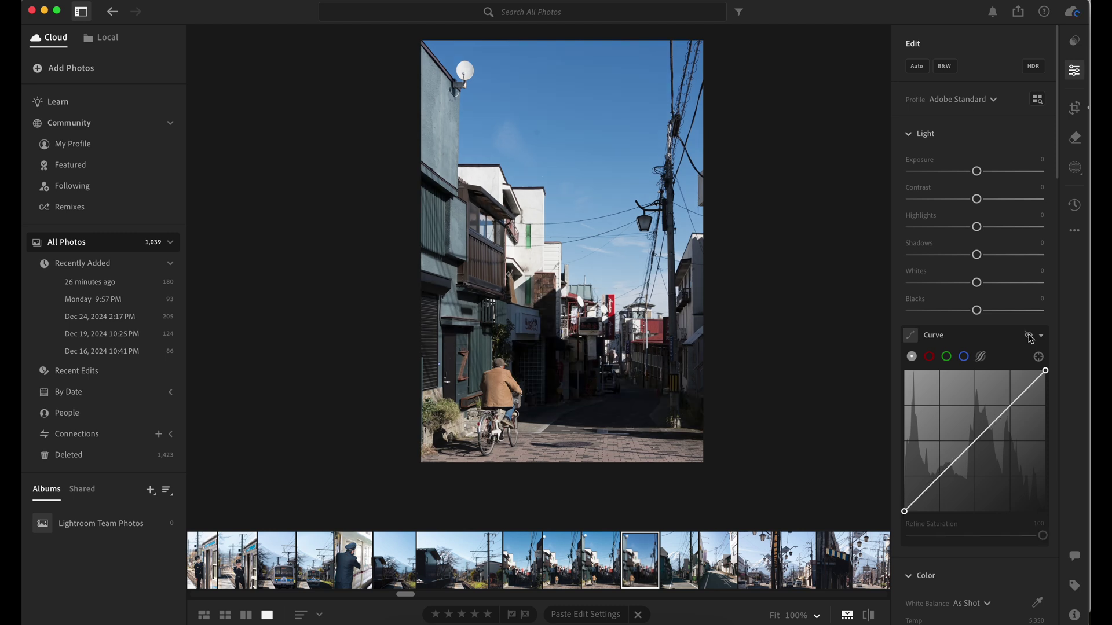
click(1029, 337)
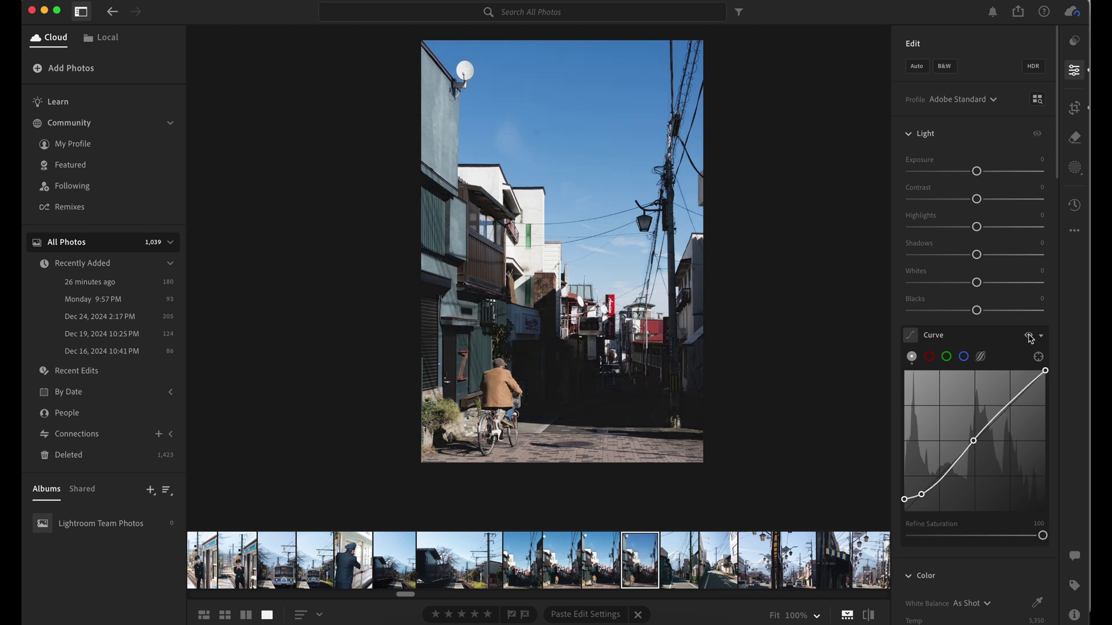
Step: Shift the blue hue to -6 in Color Mixer and toggle it to compare
scroll(1004, 419, down, 3)
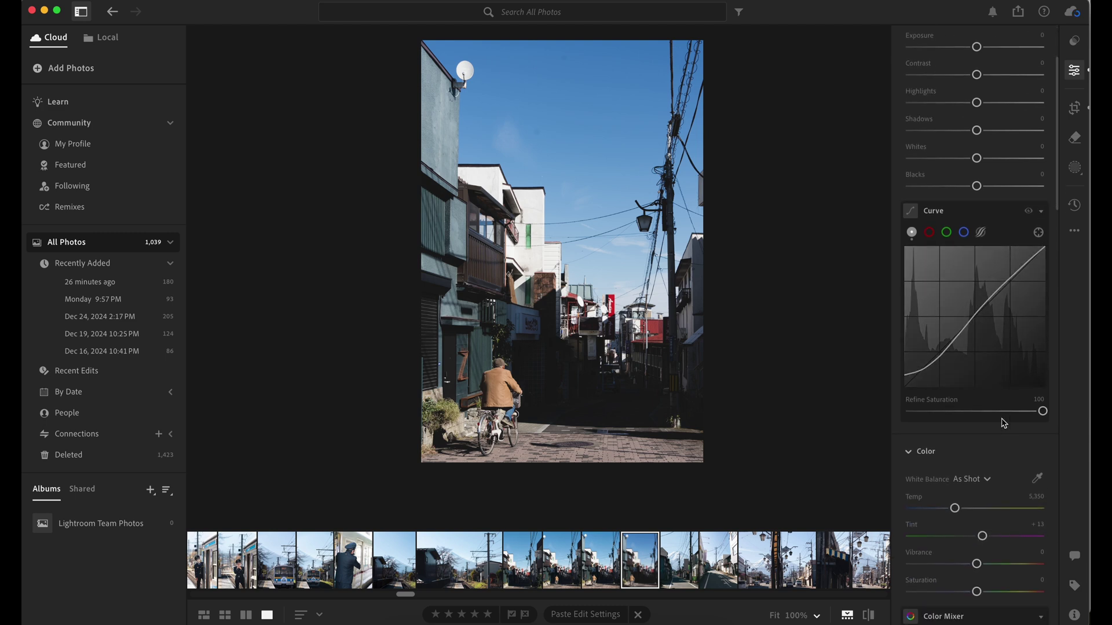
scroll(1004, 423, down, 6)
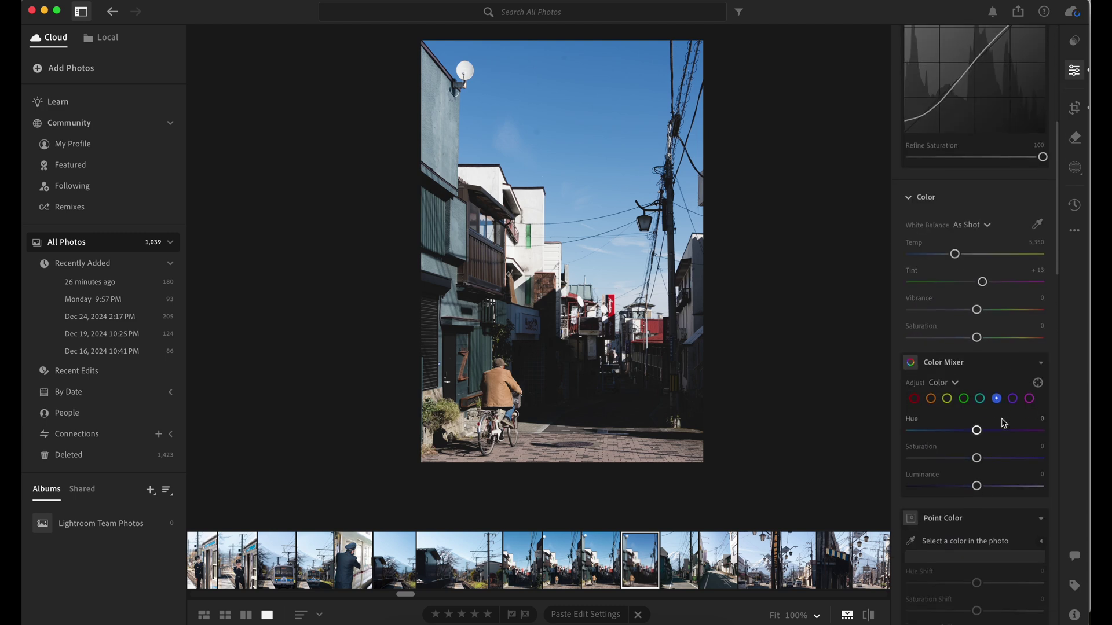
scroll(1003, 423, down, 1)
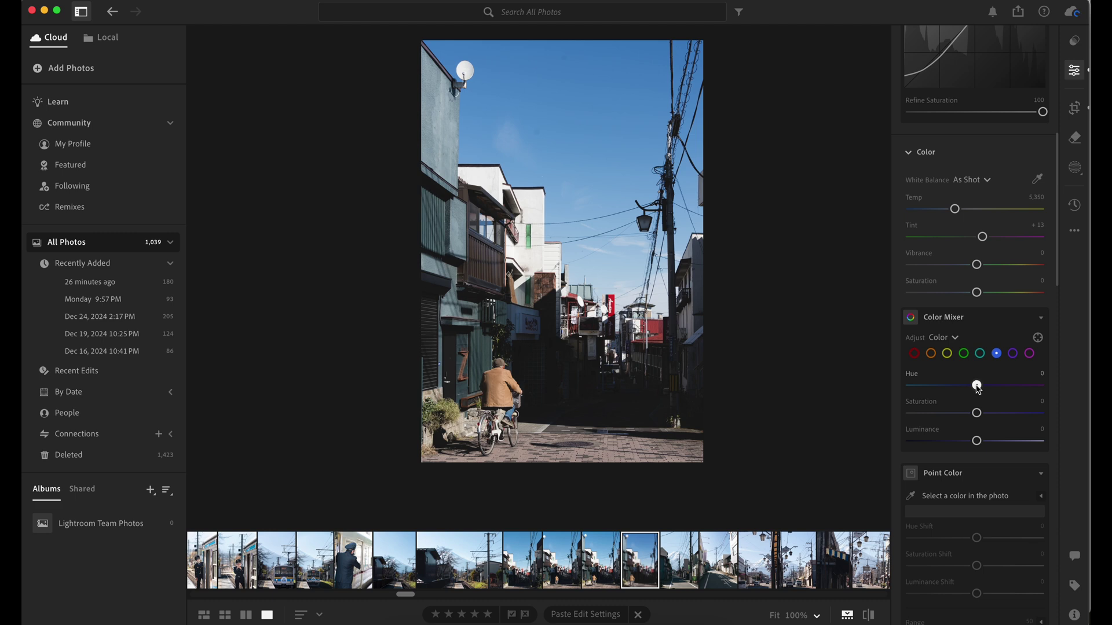
drag(977, 389, 973, 390)
click(1029, 319)
click(1028, 319)
click(1028, 319)
click(1028, 319)
Step: Boost the oranges to Saturation +33 and Luminance +20
click(931, 354)
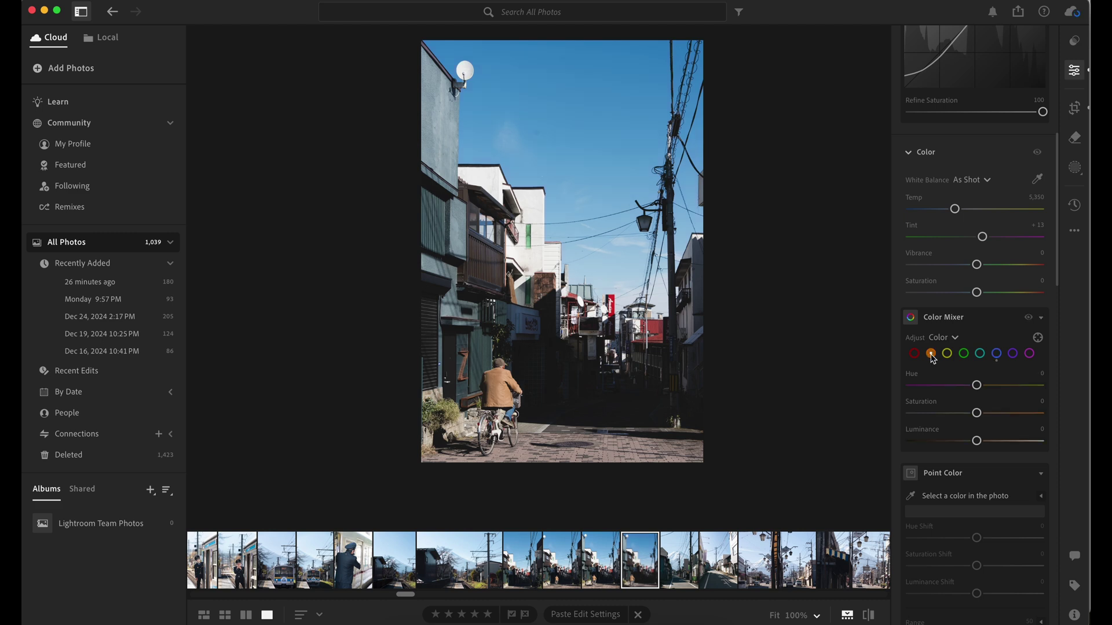
click(996, 413)
drag(996, 413, 999, 413)
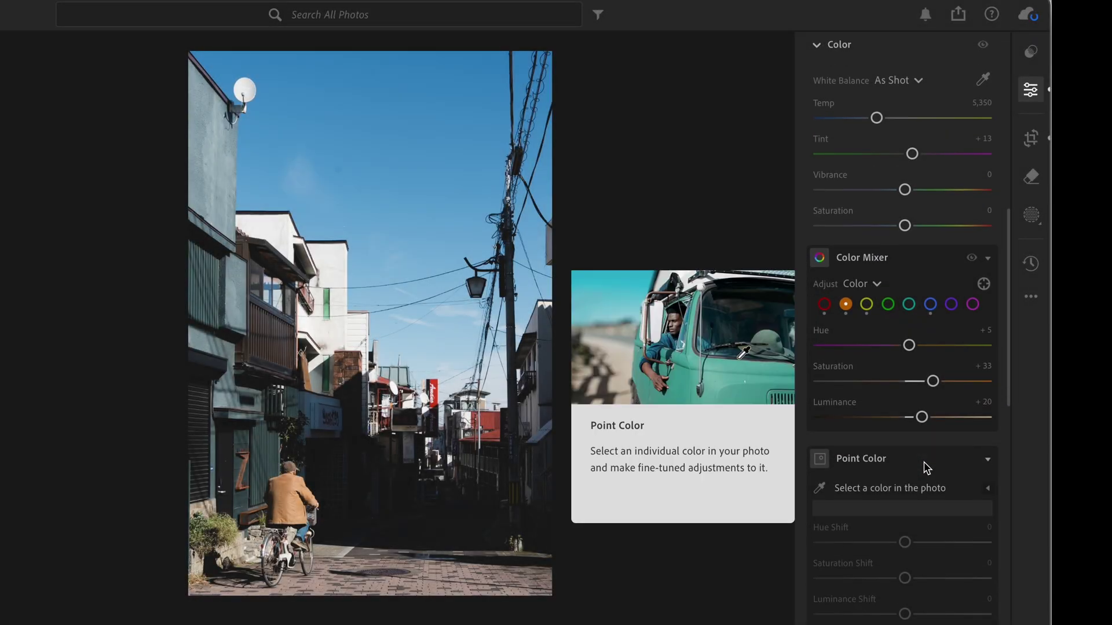
Step: Tint the midtones toward warm yellow in Color Grading
scroll(924, 469, down, 4)
scroll(927, 467, down, 3)
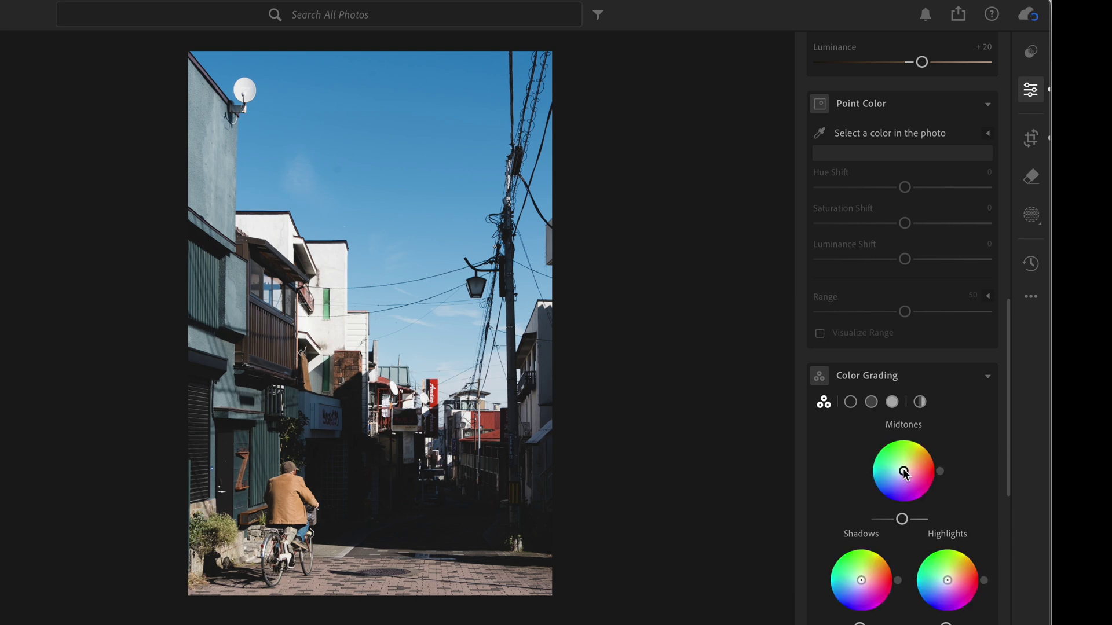
mouse_move(906, 475)
drag(904, 473, 908, 470)
mouse_move(906, 469)
mouse_down()
mouse_move(926, 457)
mouse_move(912, 471)
mouse_up()
Step: Warm the highlights toward orange and tint the shadows blue at Hue 219, Saturation 15
drag(949, 582, 948, 582)
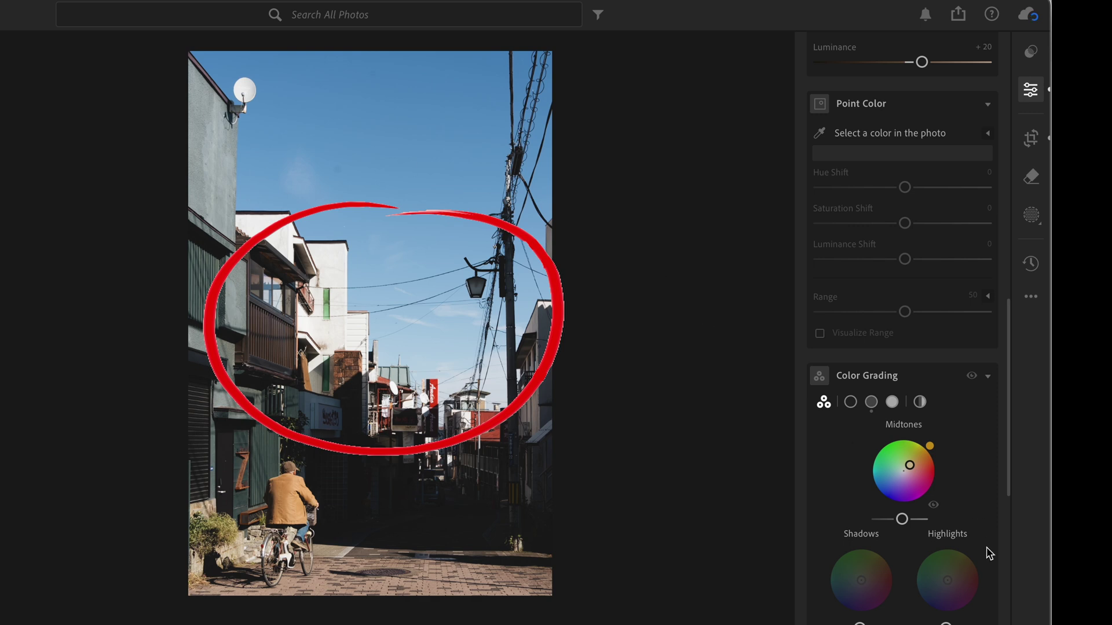
drag(948, 581, 953, 578)
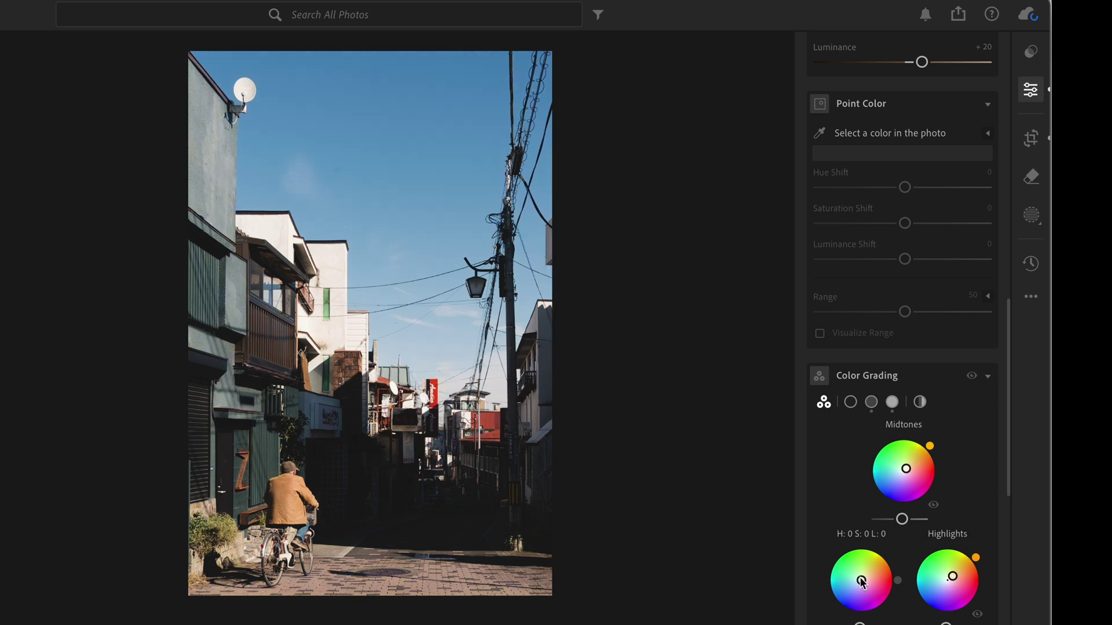
drag(861, 581, 856, 586)
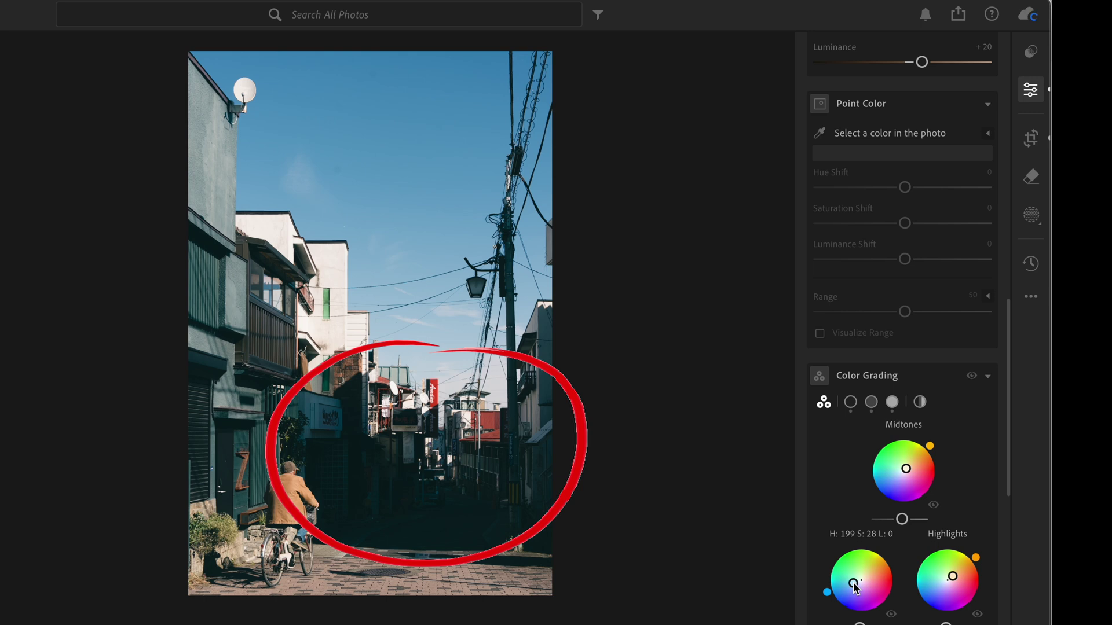
drag(855, 586, 858, 585)
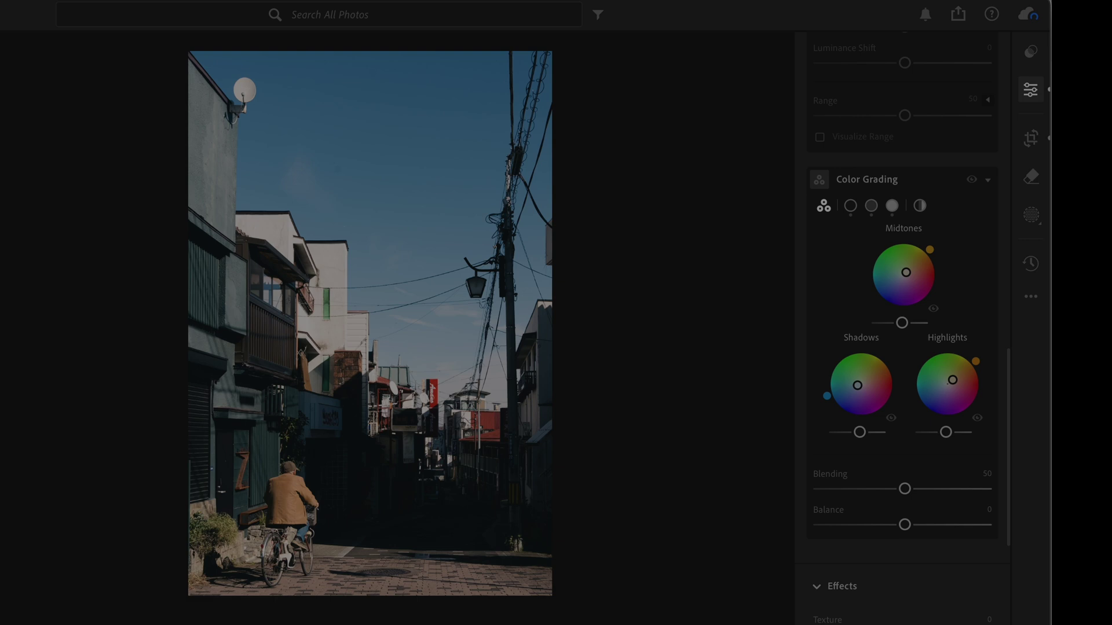
Step: Add a -9 vignette in Effects and toggle it to compare before and after
scroll(903, 324, down, 1)
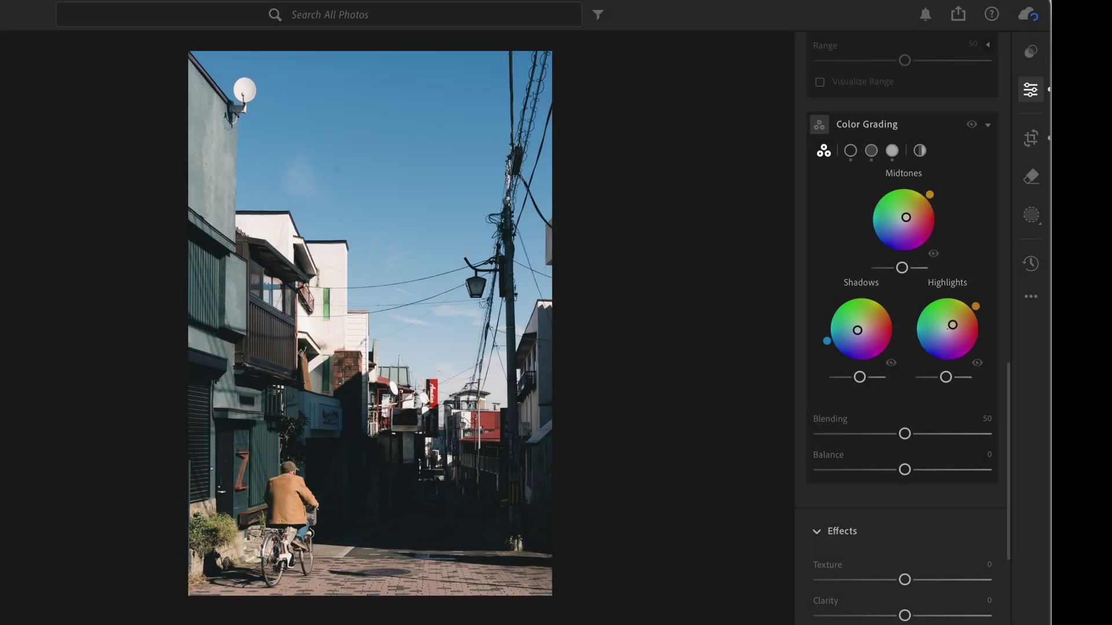
scroll(947, 454, down, 6)
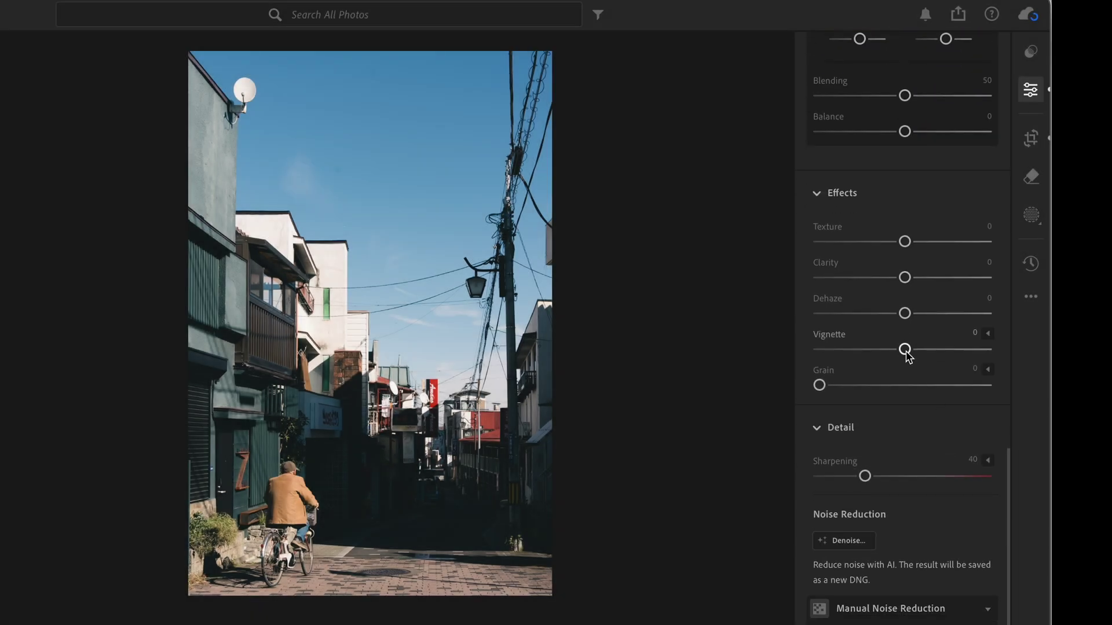
drag(907, 352, 901, 358)
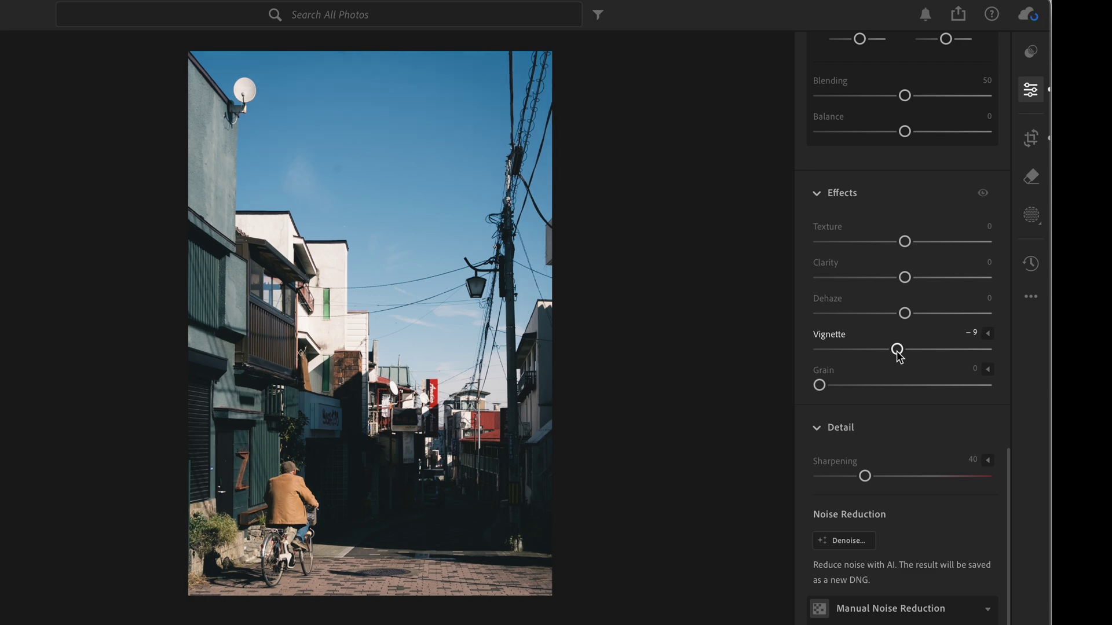
click(983, 194)
click(983, 196)
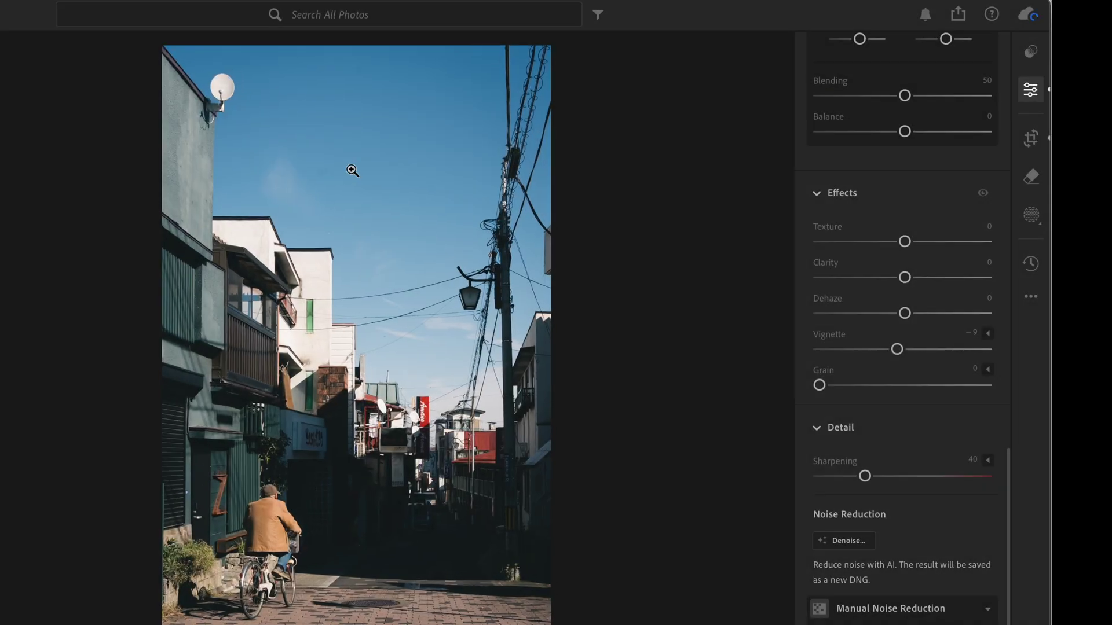
Step: Zoom into the sky and set the Remove tool to size 9 with generative AI off
click(301, 178)
drag(302, 178, 375, 323)
click(375, 322)
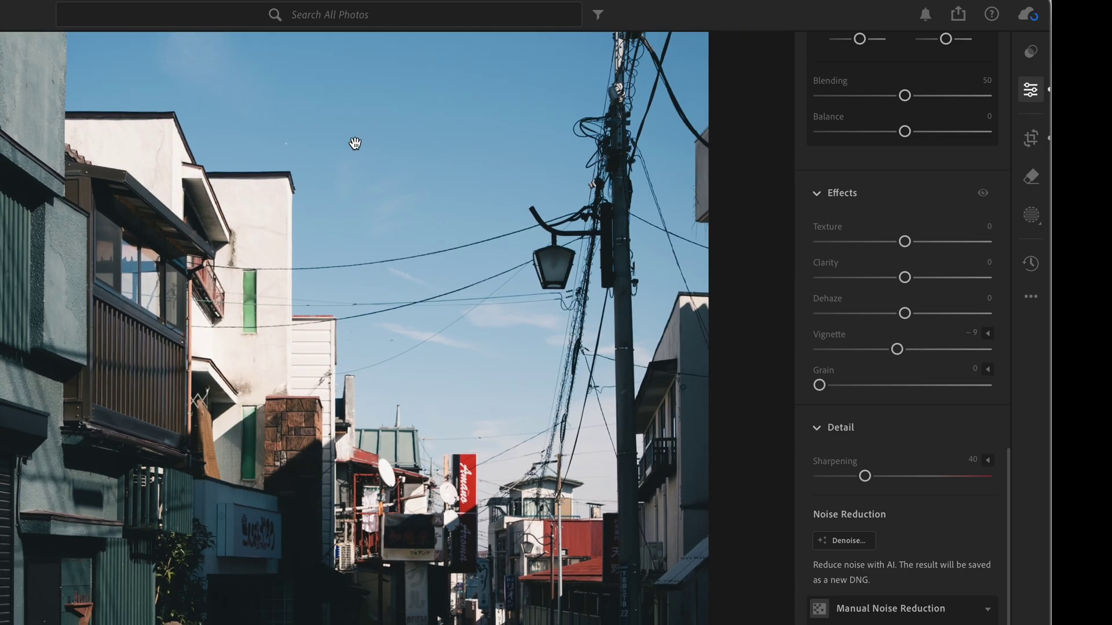
drag(355, 141, 372, 426)
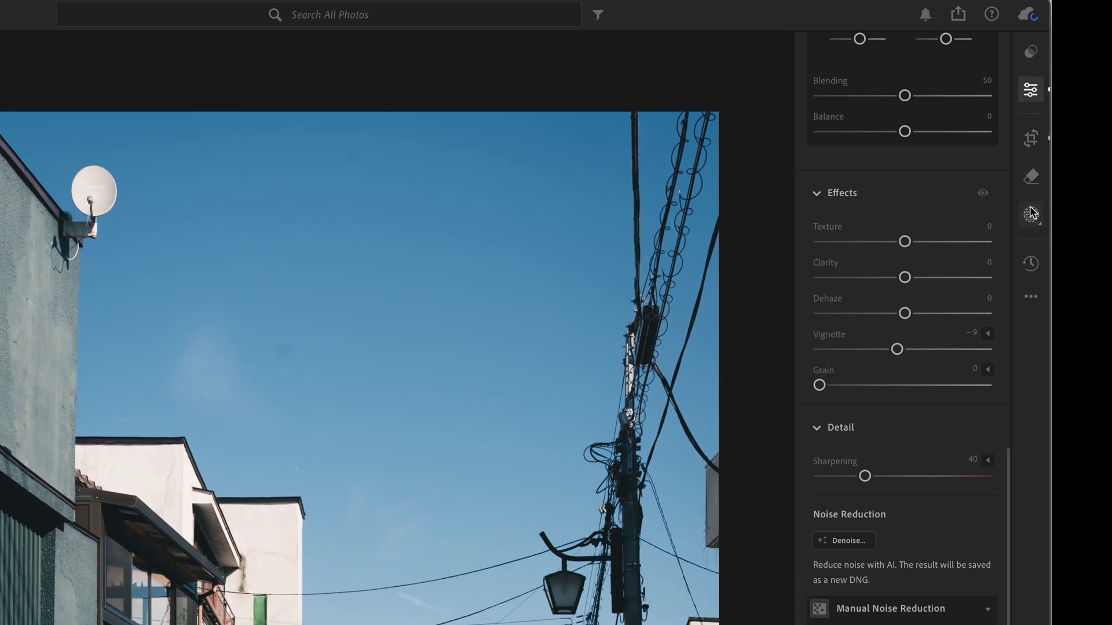
click(1032, 213)
click(1031, 176)
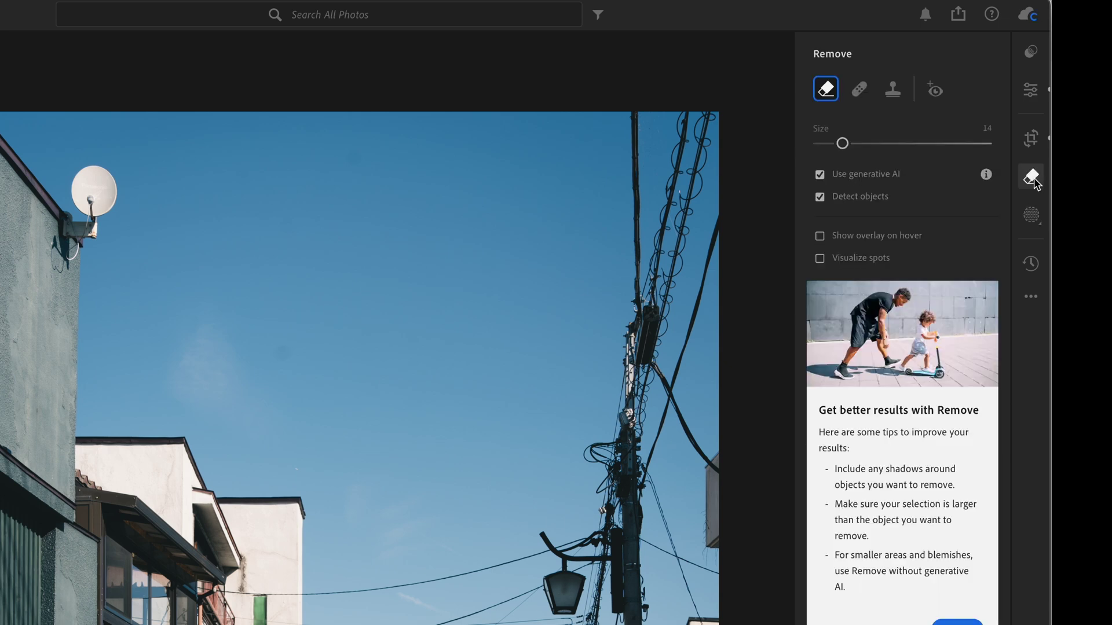
click(826, 175)
drag(843, 143, 834, 143)
Step: Remove the four dust spots from the sky
click(287, 225)
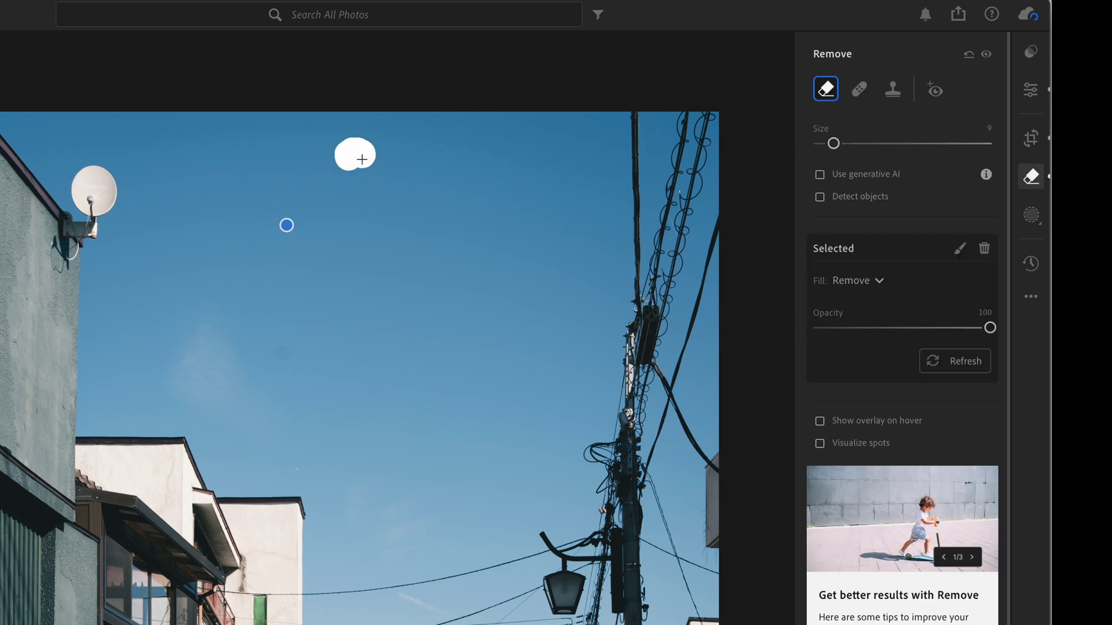
click(354, 157)
click(289, 352)
click(227, 328)
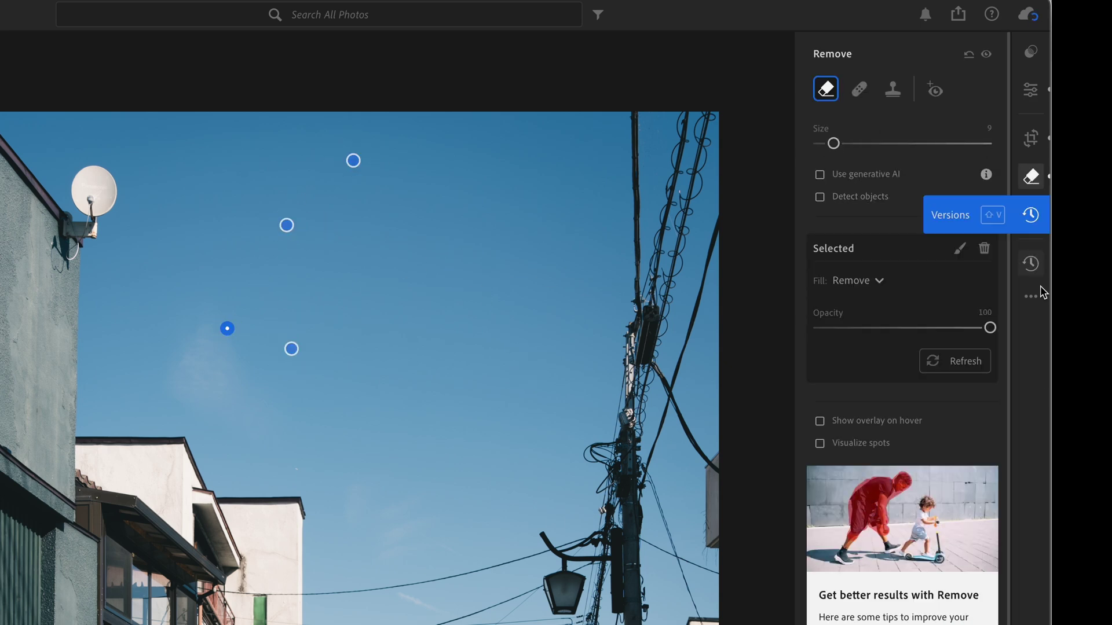
Step: Draw a radial gradient mask centred on the cyclist
key(z)
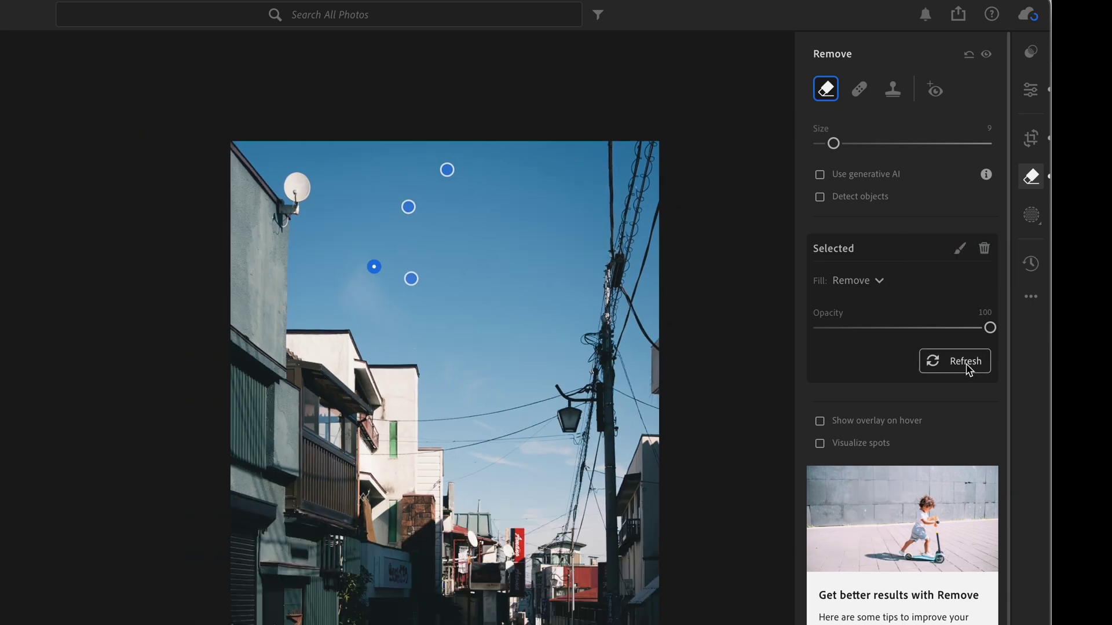
click(1031, 215)
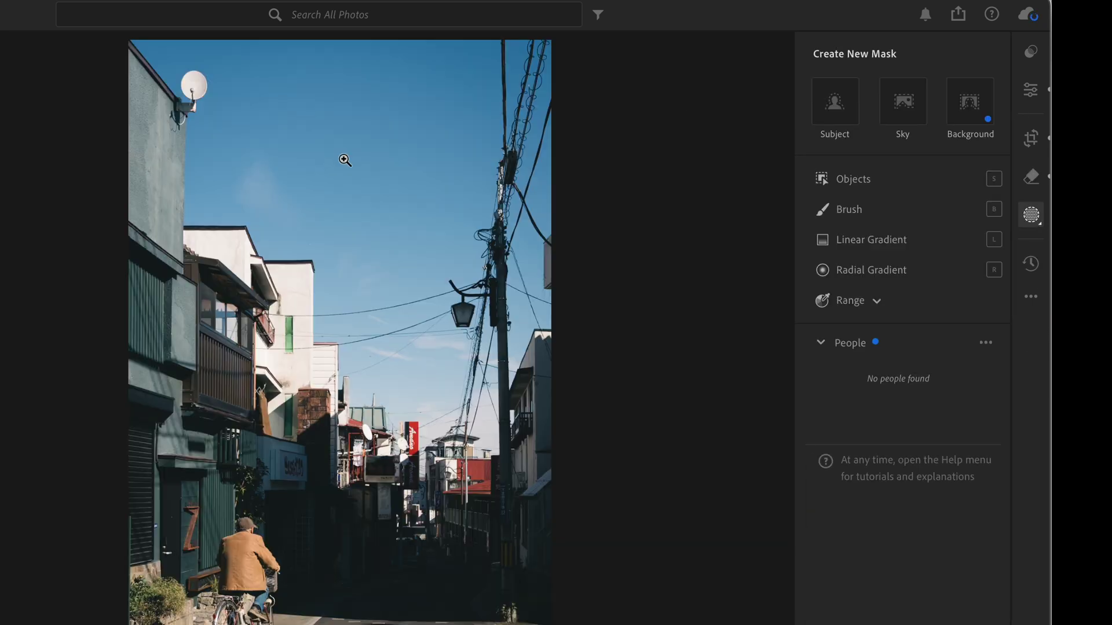
click(345, 161)
click(323, 253)
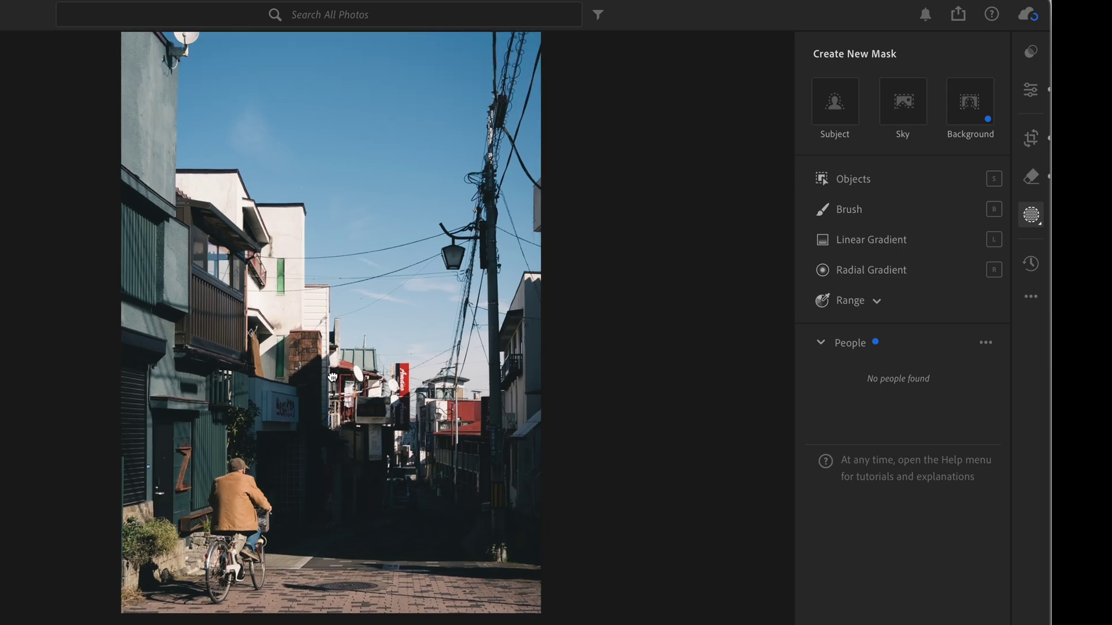
click(333, 377)
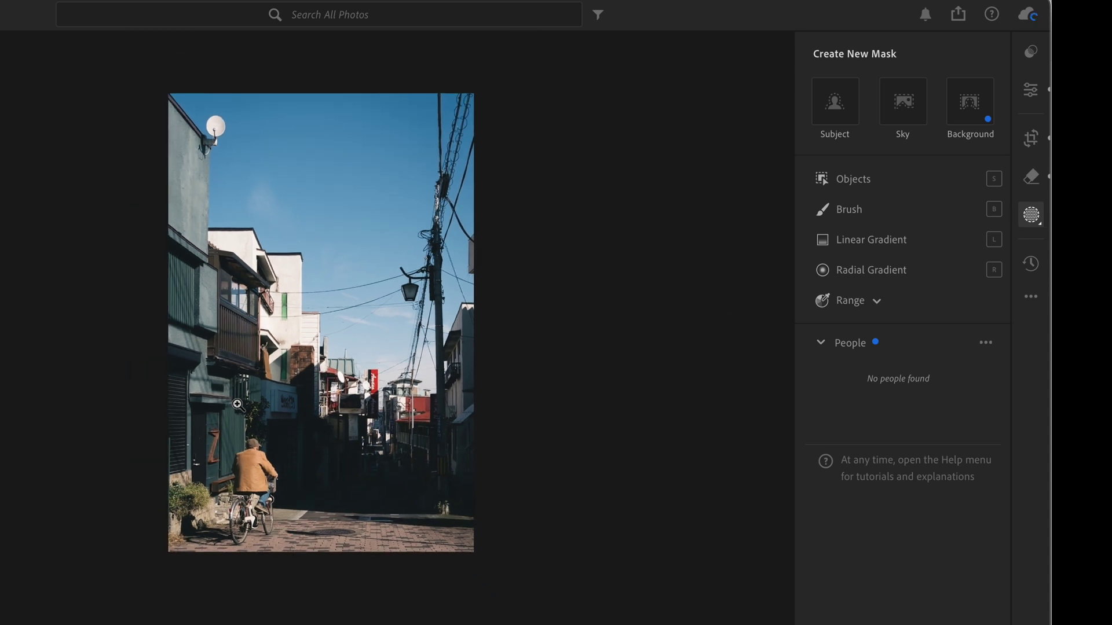
click(867, 271)
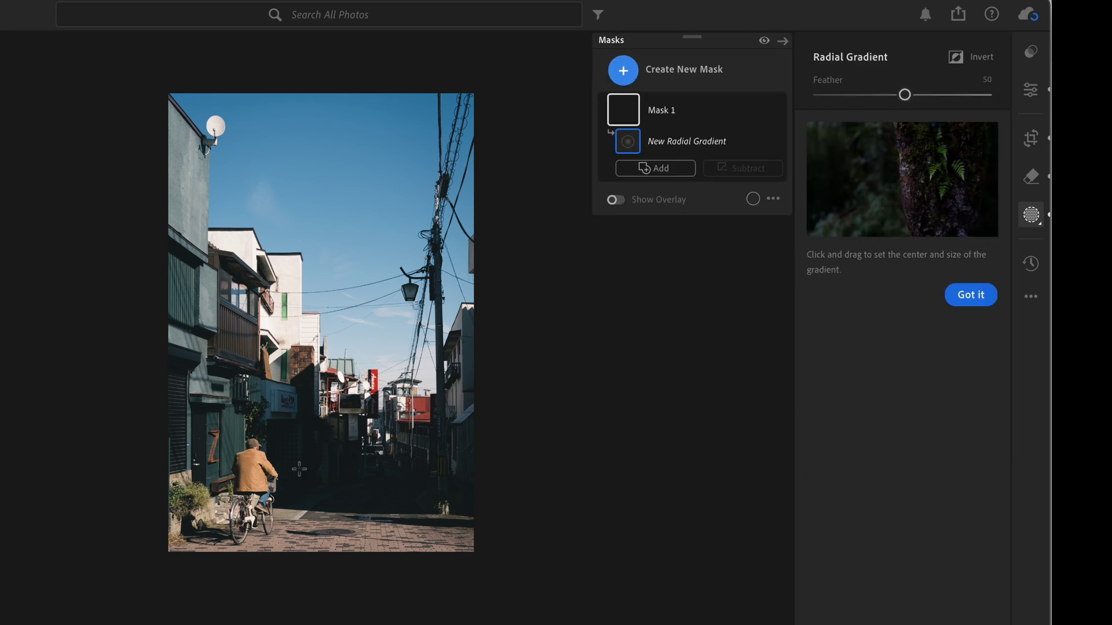
drag(257, 459, 347, 566)
Step: Set the mask to Exposure +0.28, Contrast +23 and Temp +5
drag(905, 265, 924, 301)
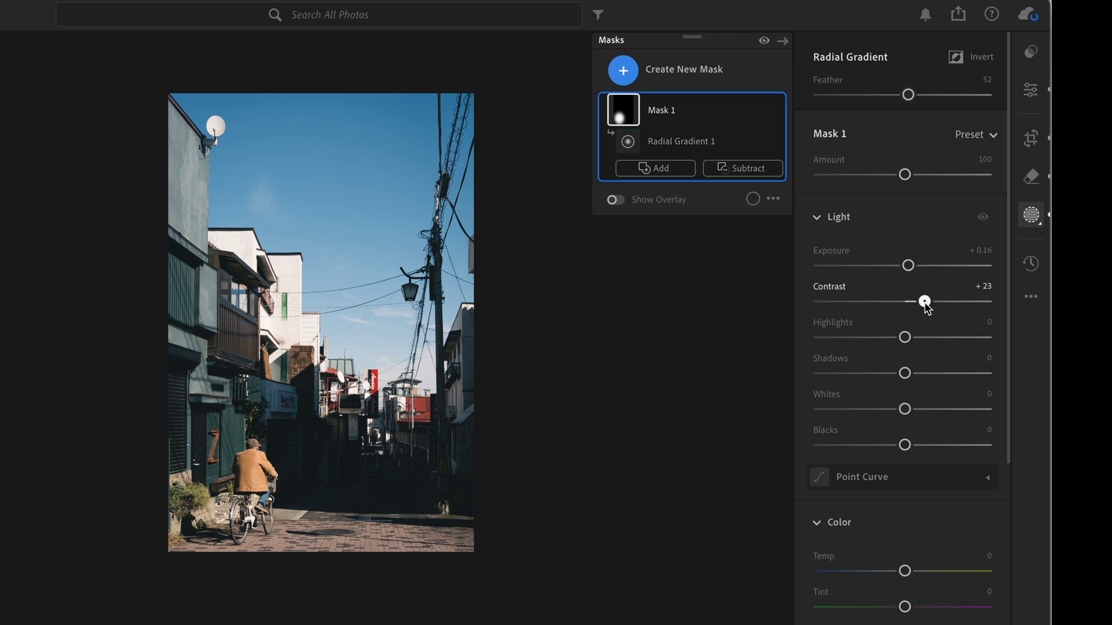
drag(909, 264, 915, 270)
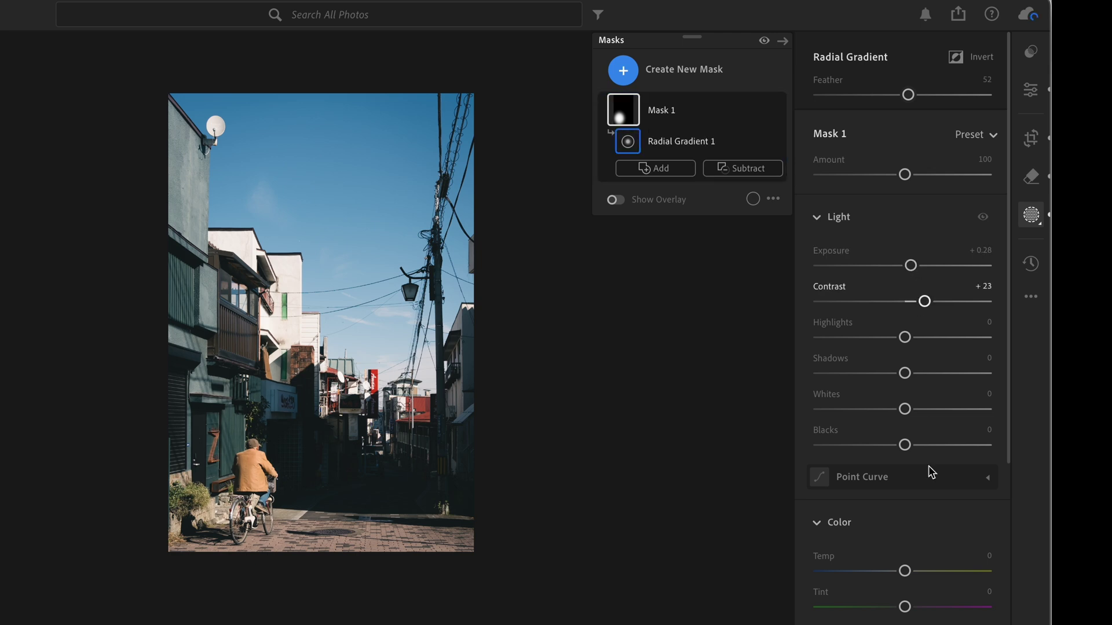
scroll(931, 469, down, 3)
drag(905, 443, 915, 446)
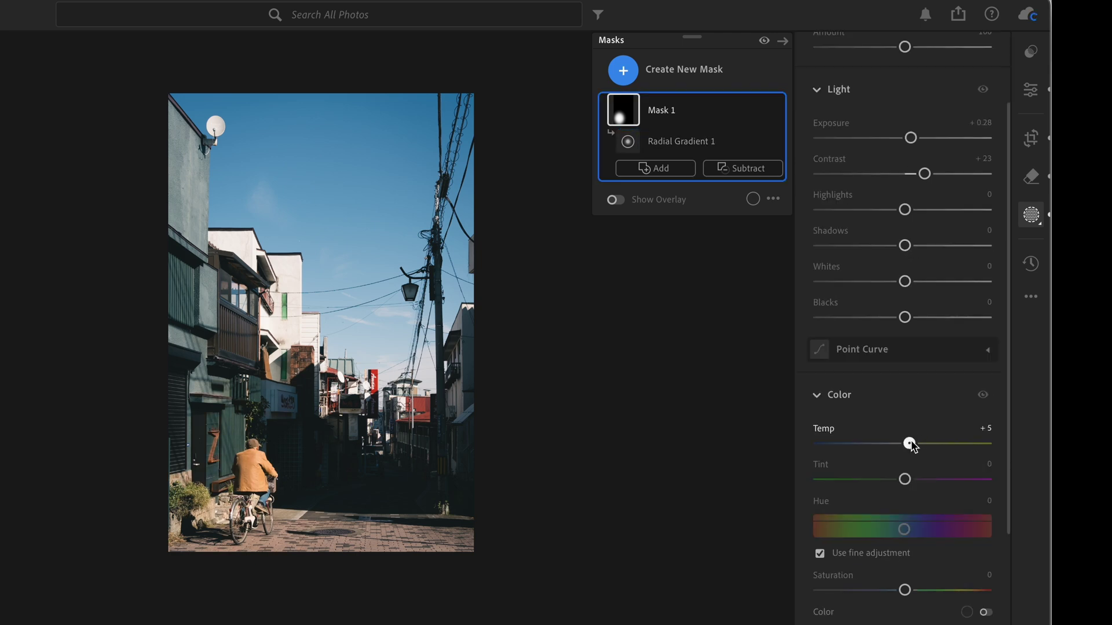
scroll(929, 567, down, 5)
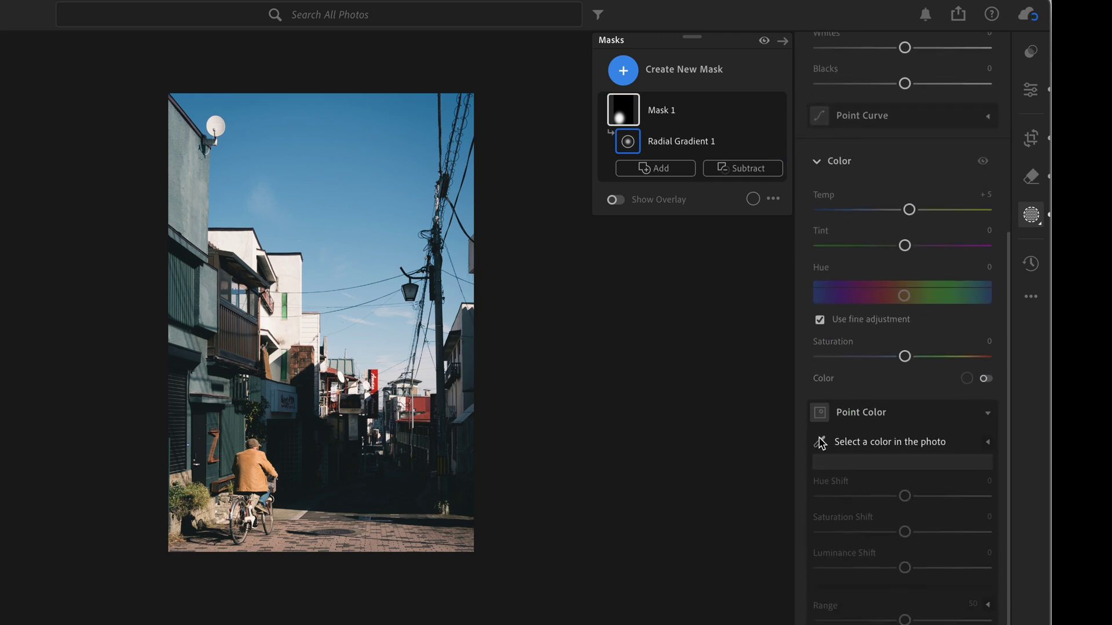
Step: Sample the jacket with Point Color and shift it: Hue -3, Saturation +8, Luminance +14
click(822, 443)
click(254, 458)
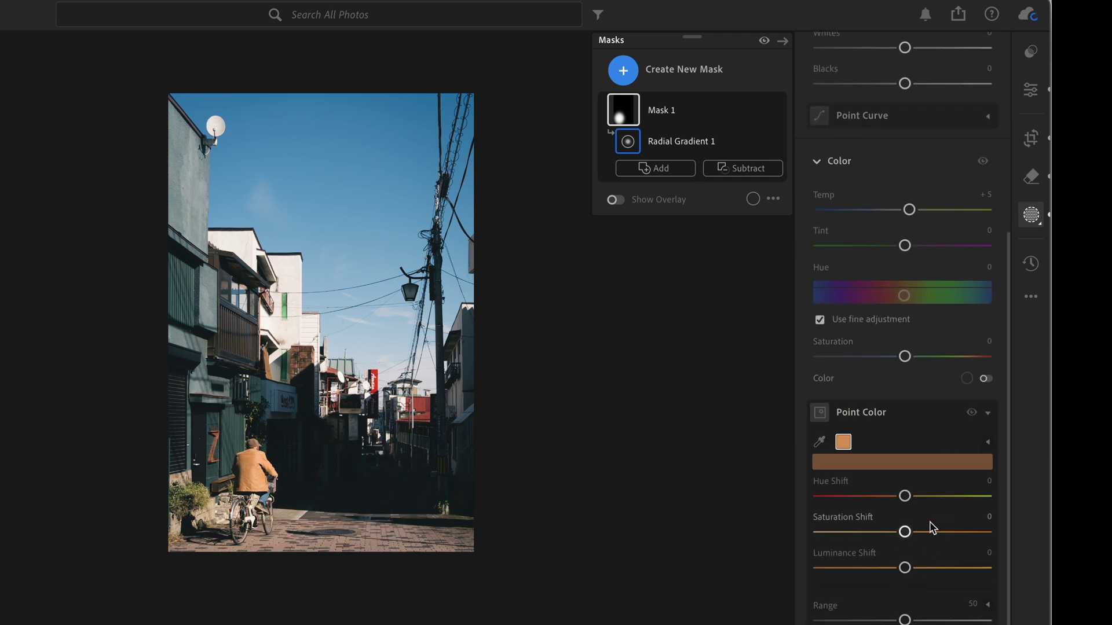
drag(905, 532, 912, 532)
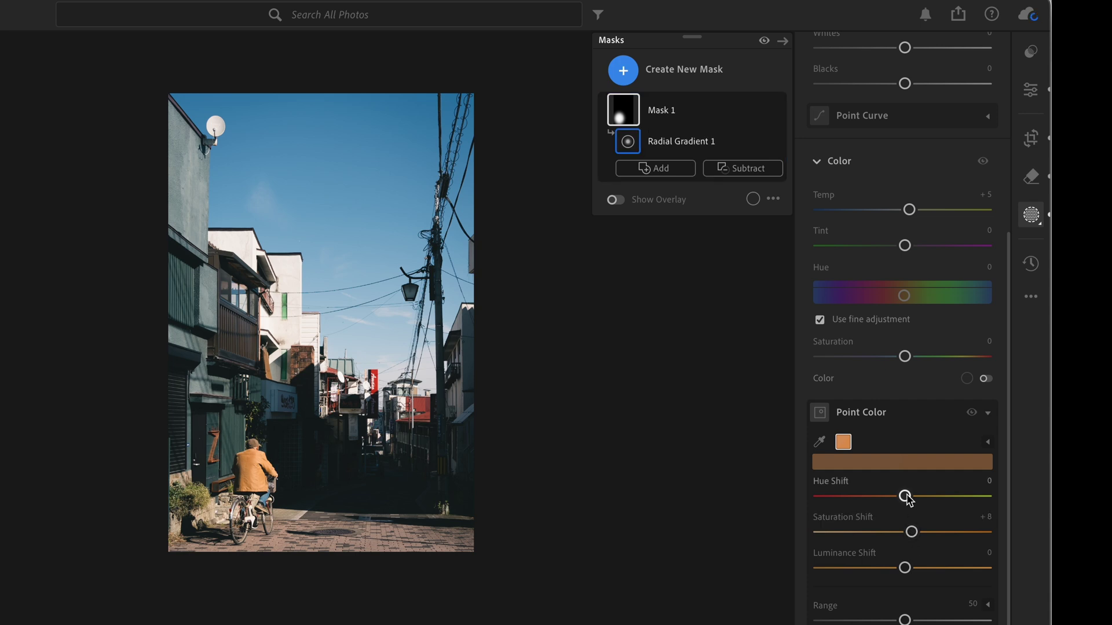
mouse_move(905, 496)
mouse_down()
mouse_move(918, 498)
mouse_move(873, 499)
mouse_move(908, 509)
mouse_up()
mouse_move(904, 568)
mouse_down()
mouse_move(888, 571)
mouse_move(929, 574)
mouse_move(920, 576)
mouse_up()
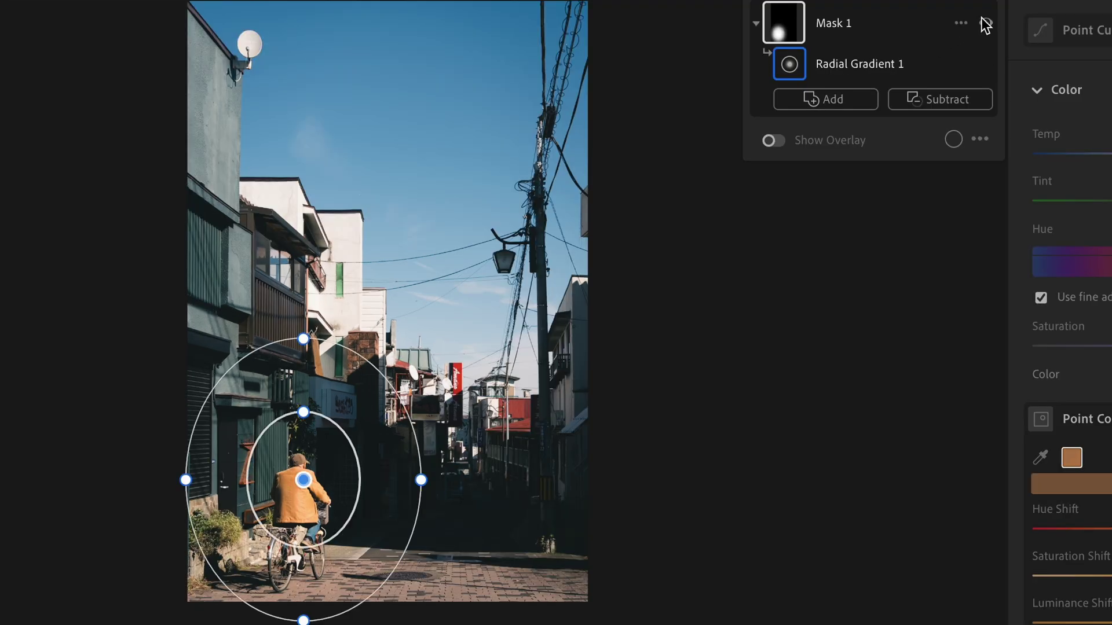
Step: Toggle Mask 1 to compare the cyclist, then shift the blue hue in Color Mixer
click(988, 25)
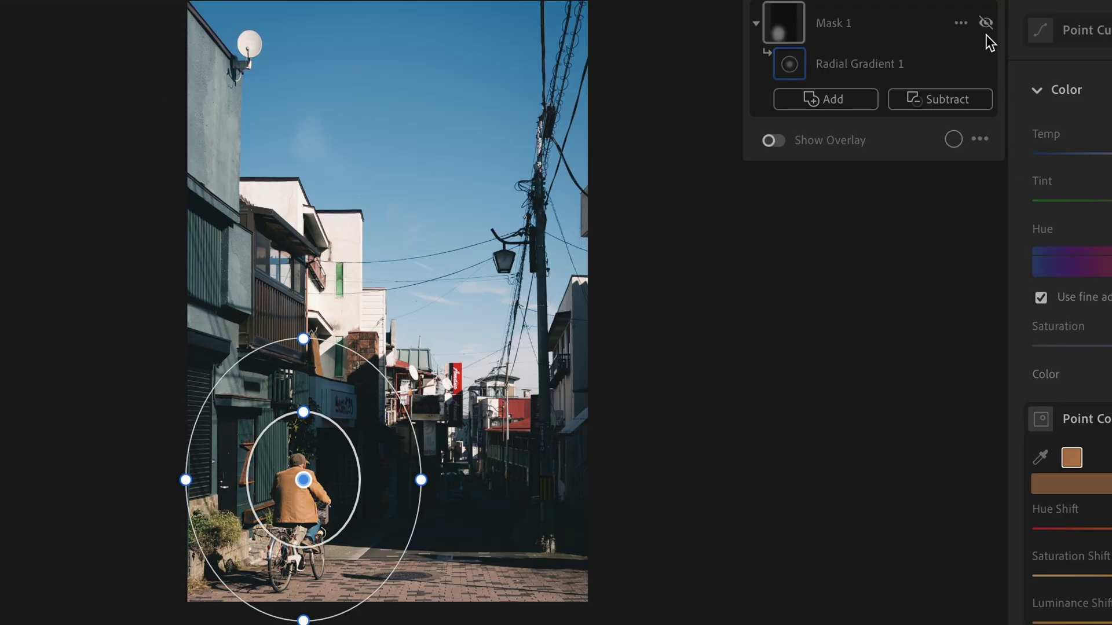
click(989, 25)
click(988, 24)
click(987, 25)
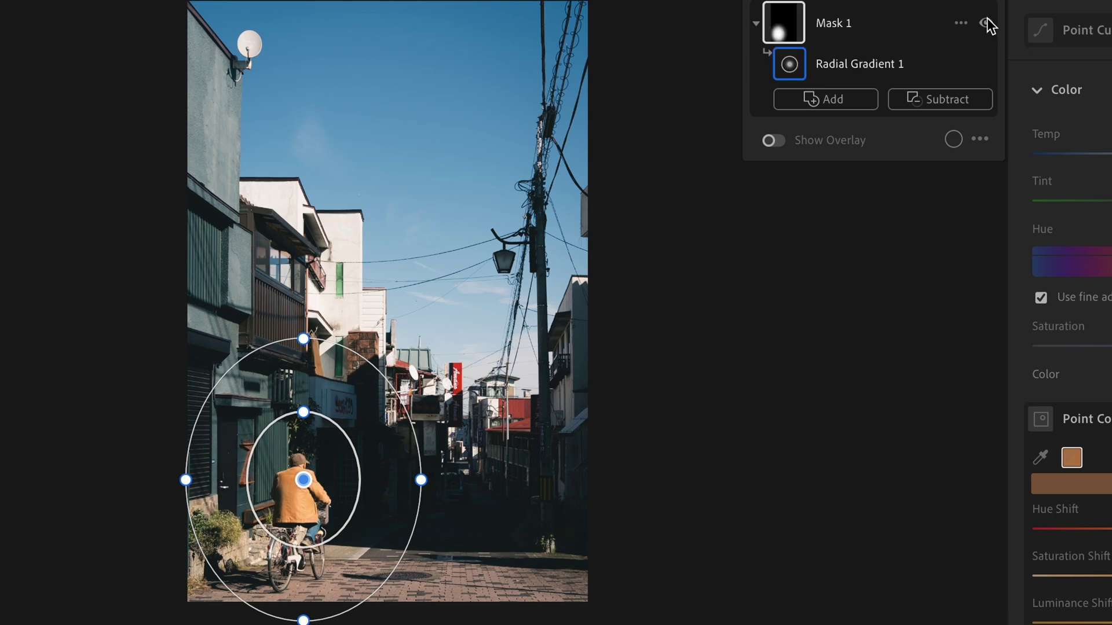
click(990, 25)
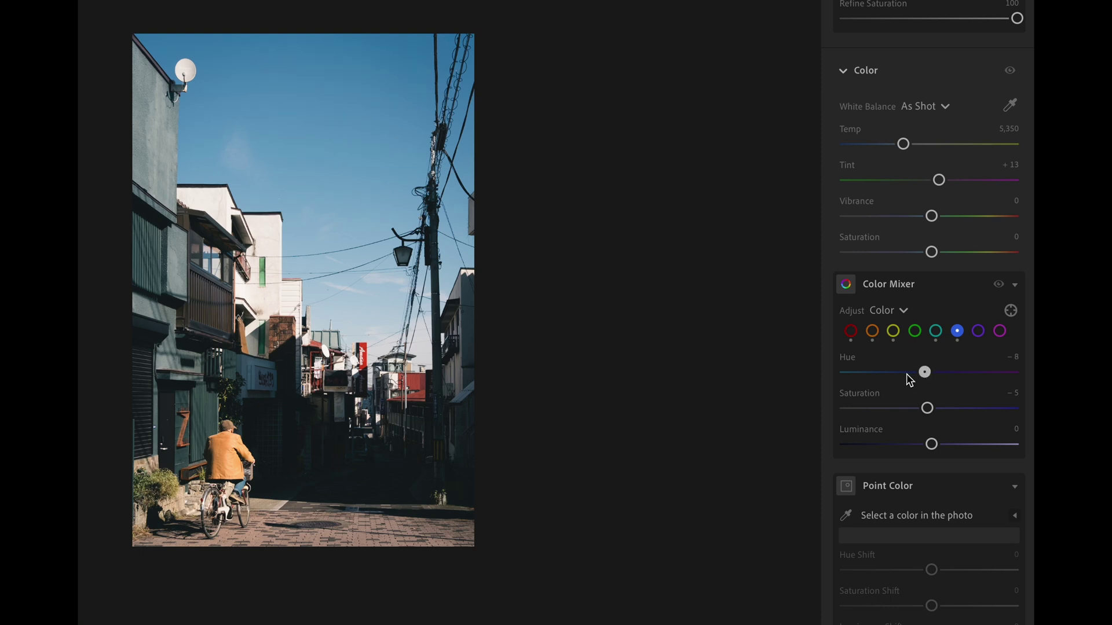
mouse_move(910, 380)
mouse_down()
mouse_move(838, 383)
mouse_move(916, 383)
mouse_up()
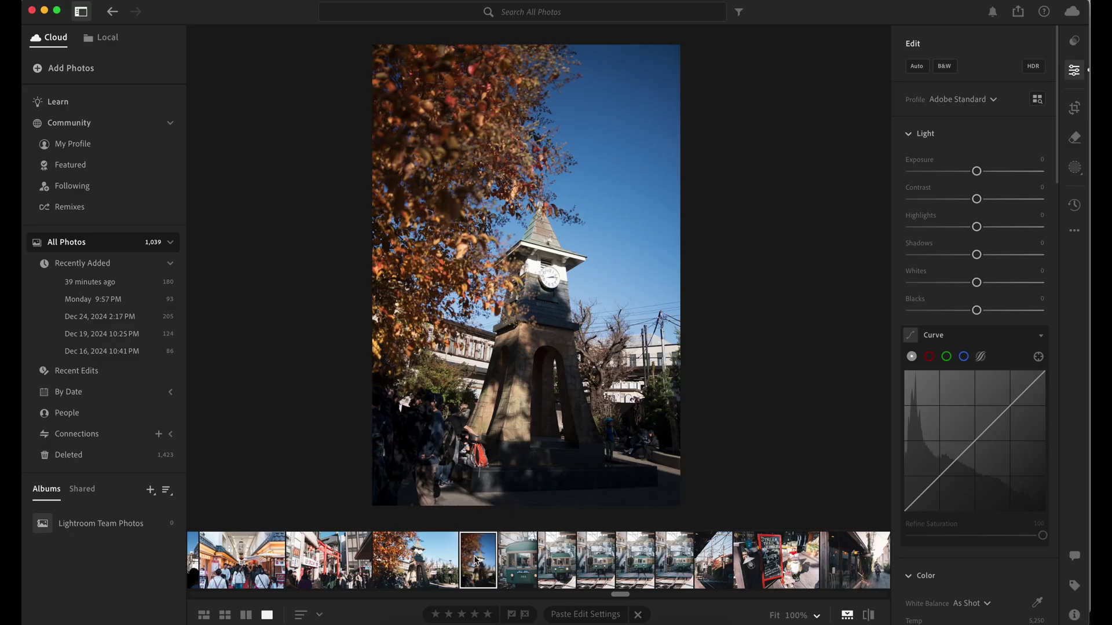
Step: Paste the cyclist photo's grade and set Shadows +48, Highlights -66, Exposure +0.85
key(super+v)
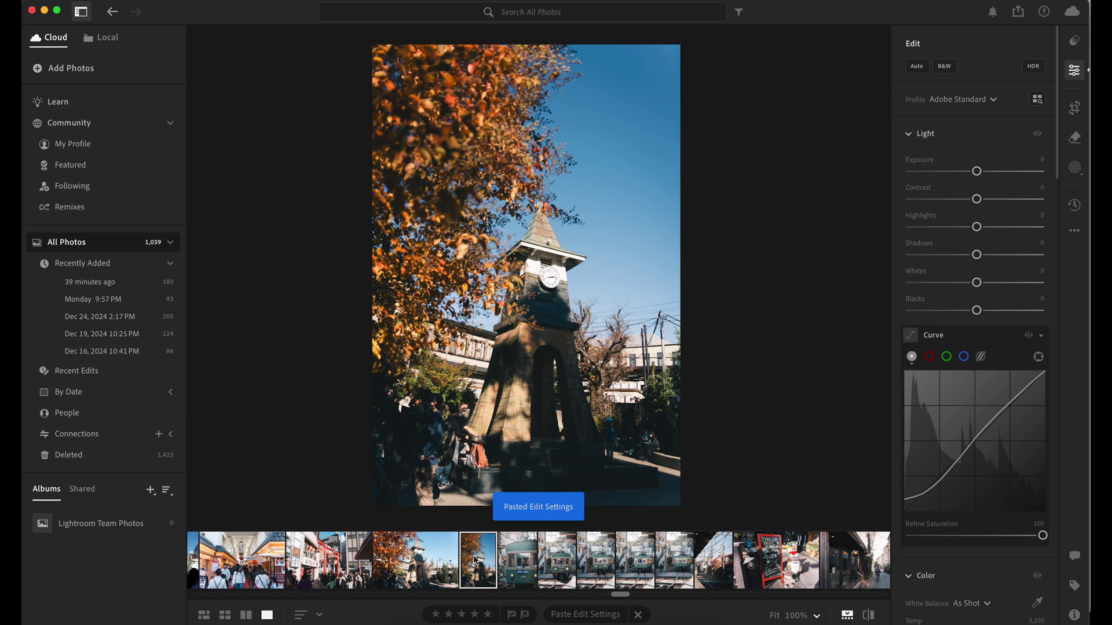
drag(976, 256, 1009, 262)
drag(976, 172, 984, 174)
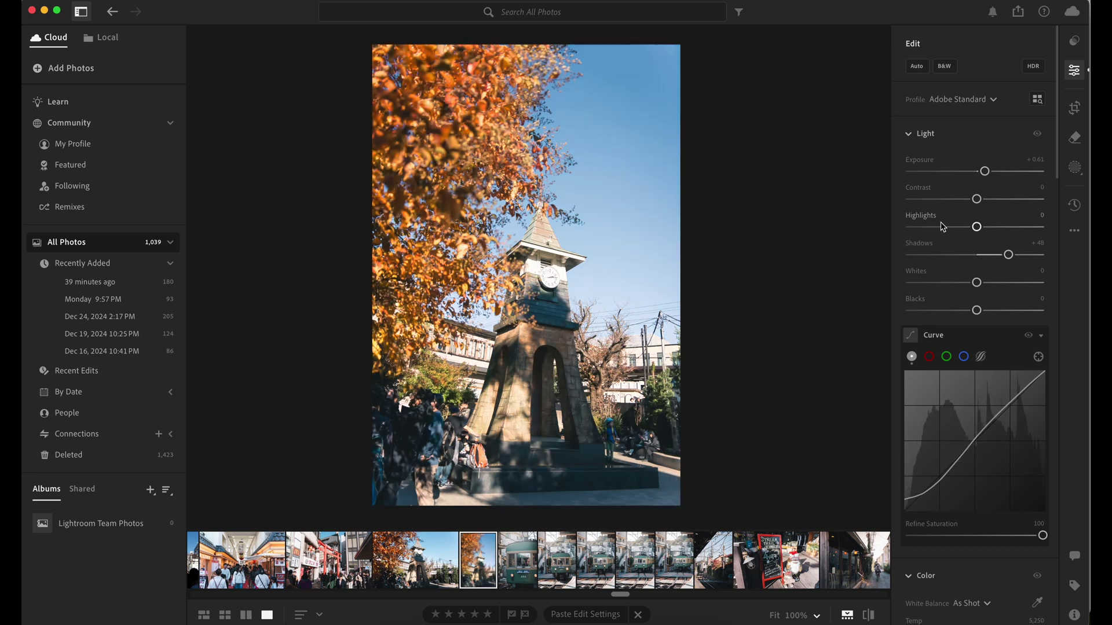
drag(976, 226, 933, 225)
drag(984, 172, 990, 178)
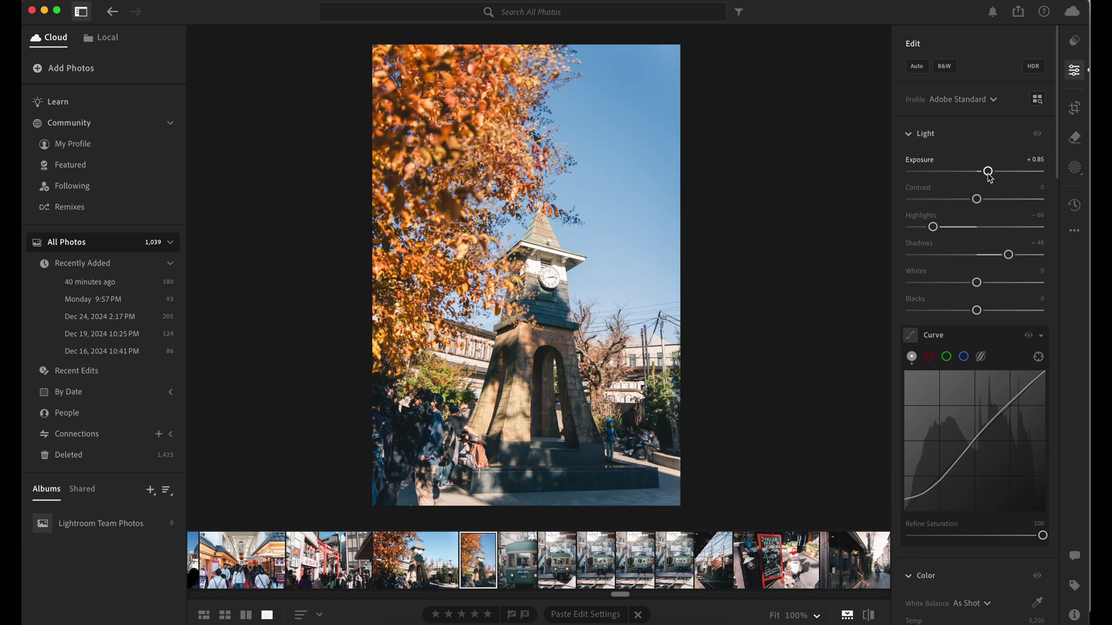
Step: Drag the lower tone-curve point down on the clock-tower photo
scroll(964, 461, down, 2)
drag(922, 449, 902, 455)
scroll(990, 425, down, 10)
Step: Shift the Color Grading shadows wheel from teal to blue and set Vignette to -16
scroll(990, 427, down, 20)
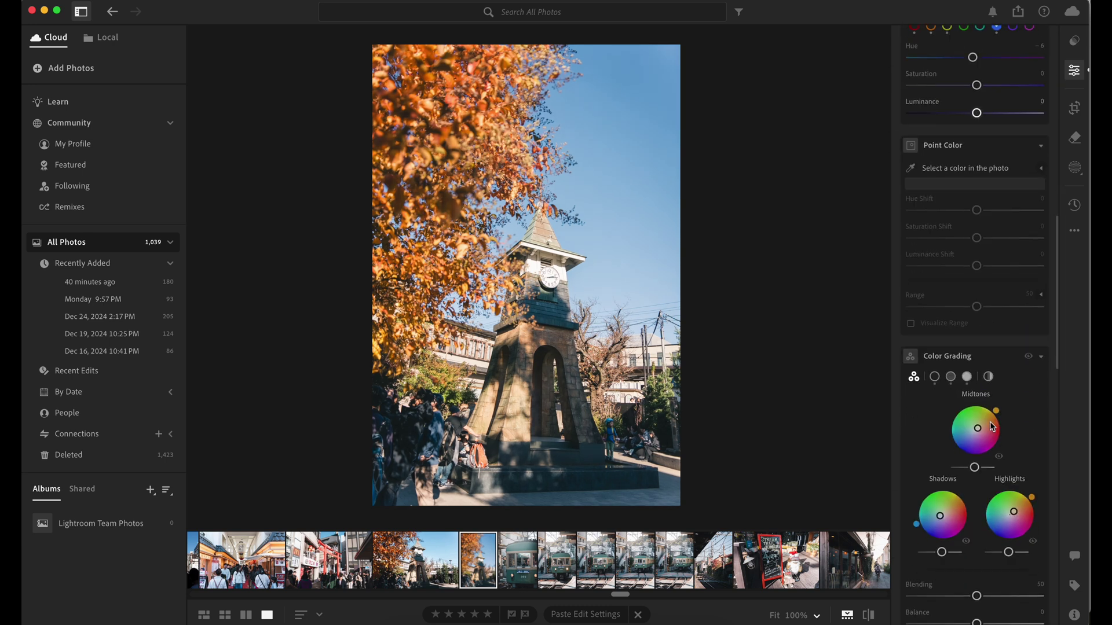
drag(912, 435, 918, 459)
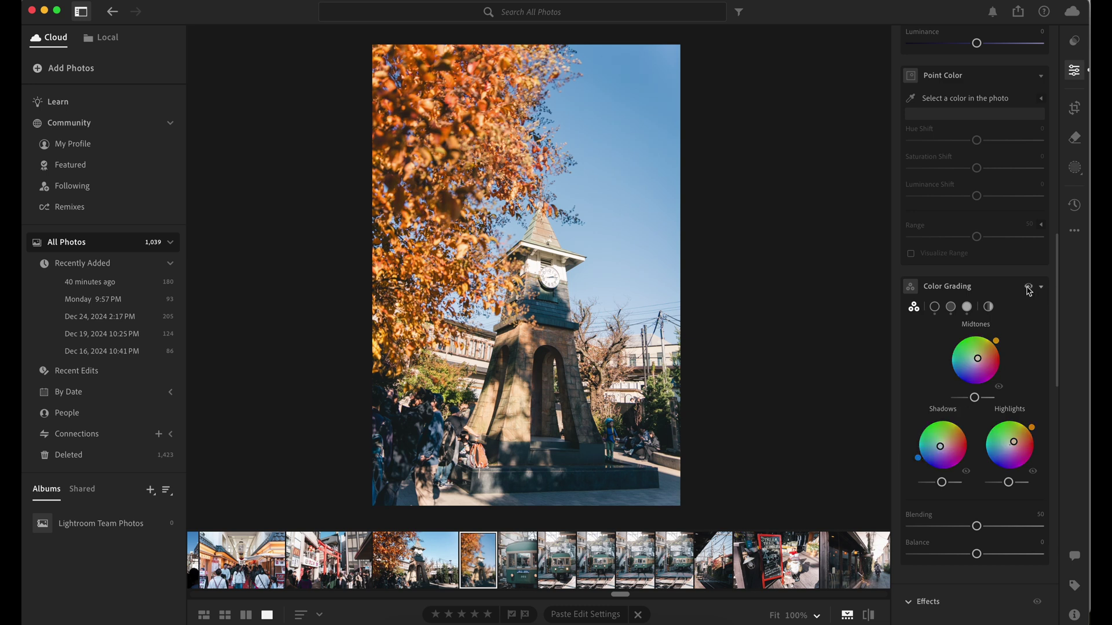
scroll(998, 427, down, 15)
scroll(998, 428, up, 10)
drag(977, 515, 966, 515)
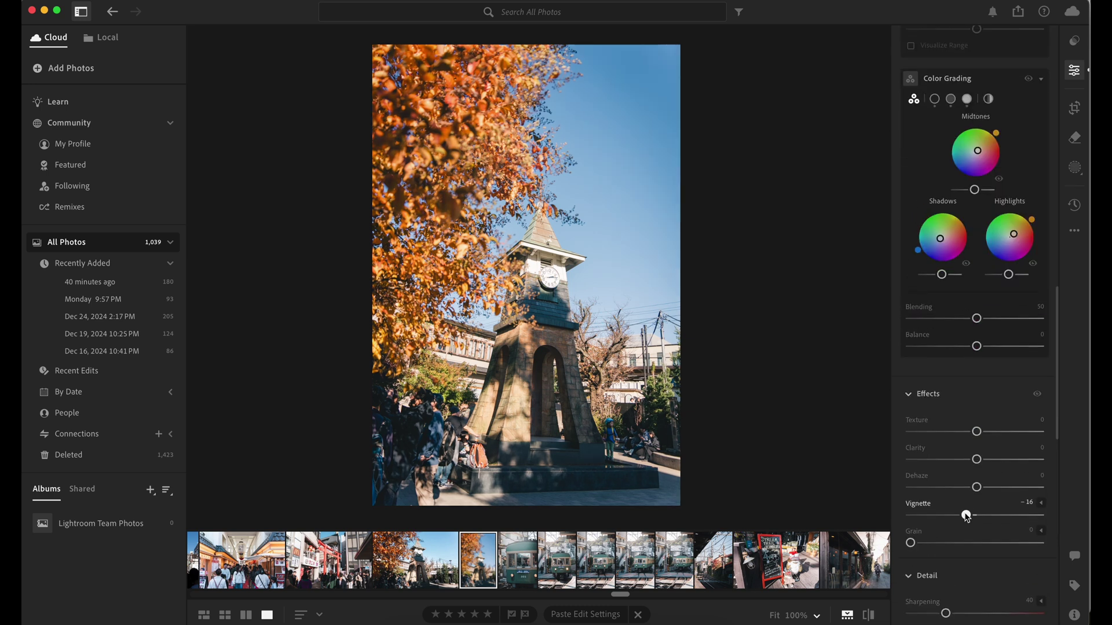
Step: Compare against the original with Before/After, then lift the tone curve's black point
scroll(965, 315, up, 10)
scroll(964, 315, down, 5)
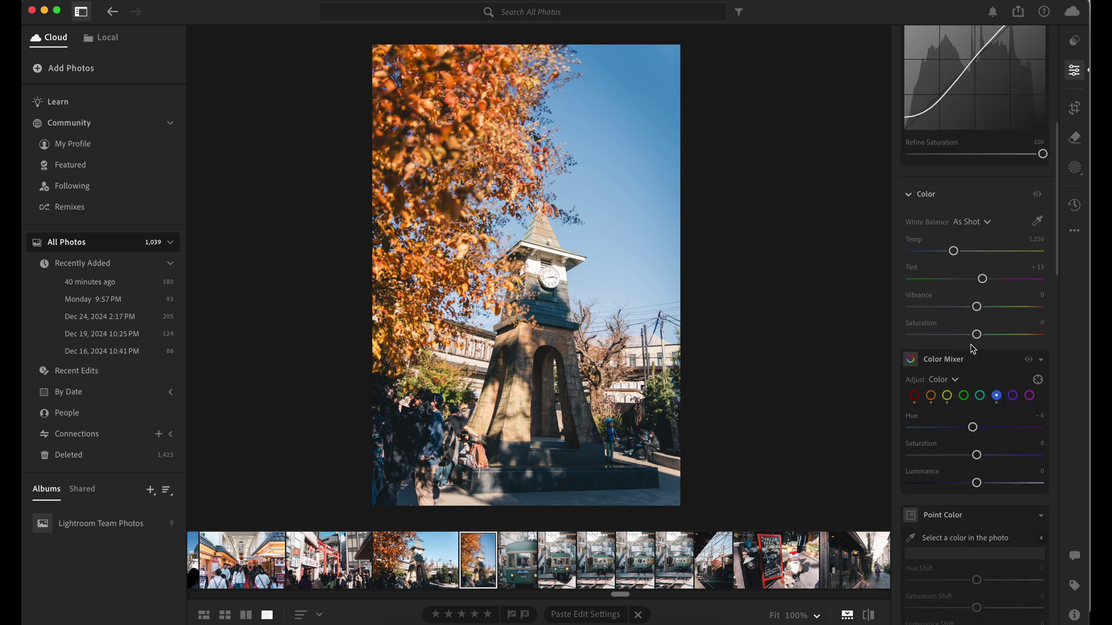
click(868, 615)
click(868, 616)
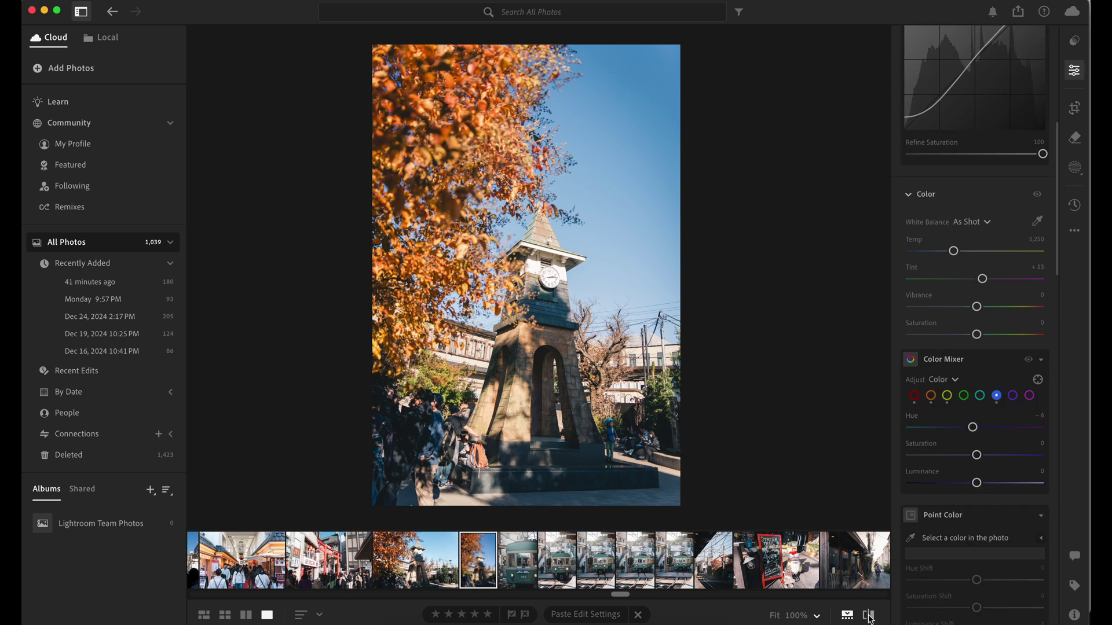
drag(905, 127, 904, 117)
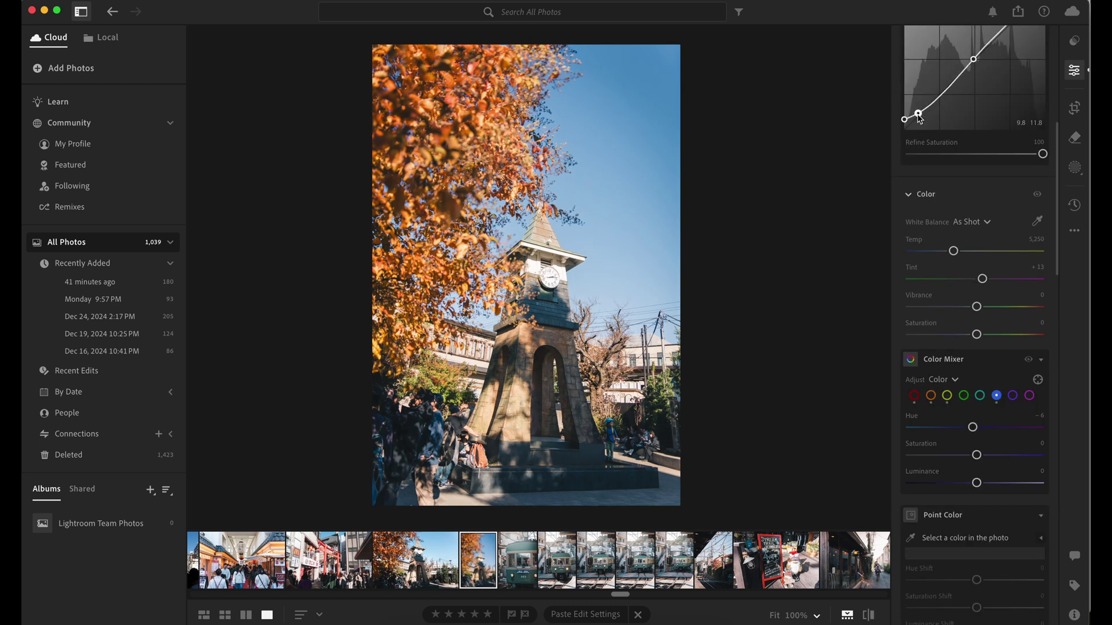
scroll(967, 221, up, 5)
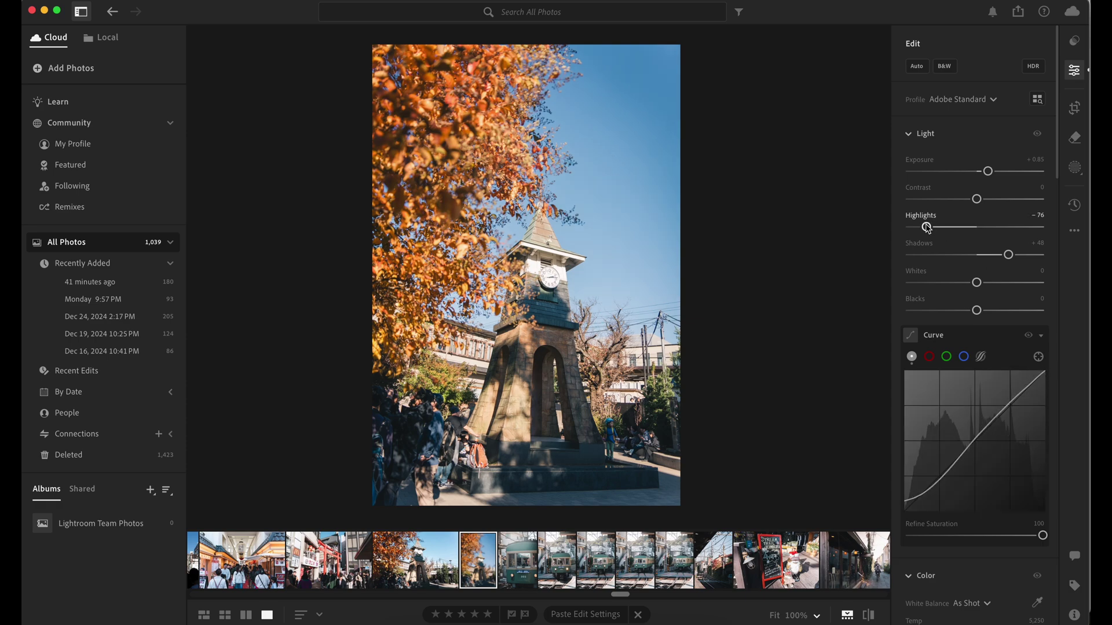